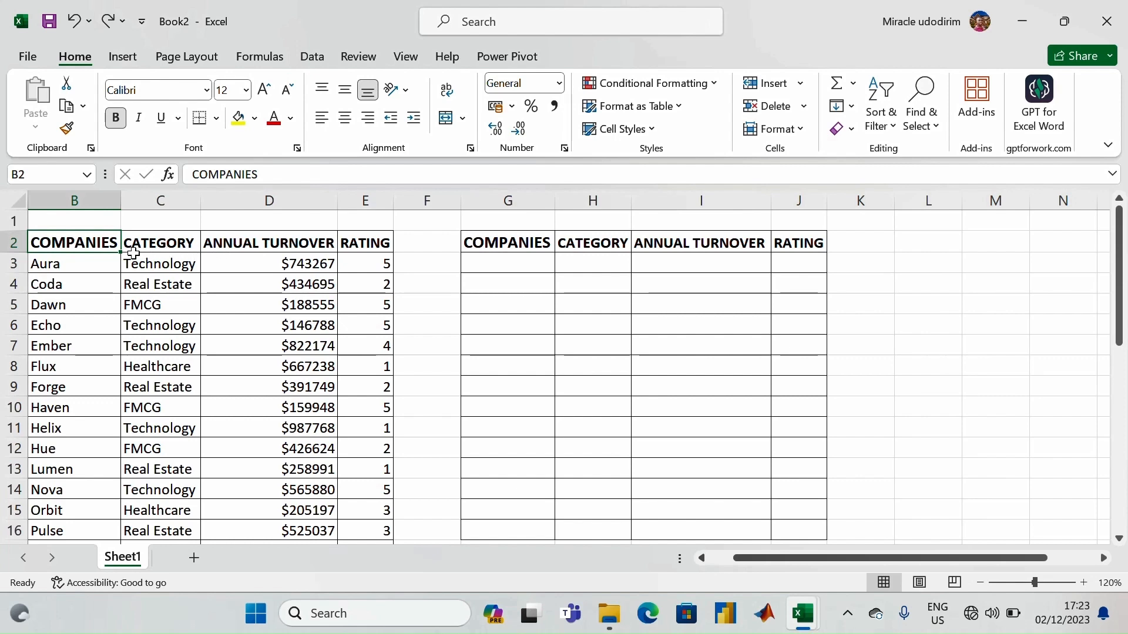
Step: Turn on filtering for the header row B2:E2 of the companies table
drag(94, 242, 367, 242)
click(316, 50)
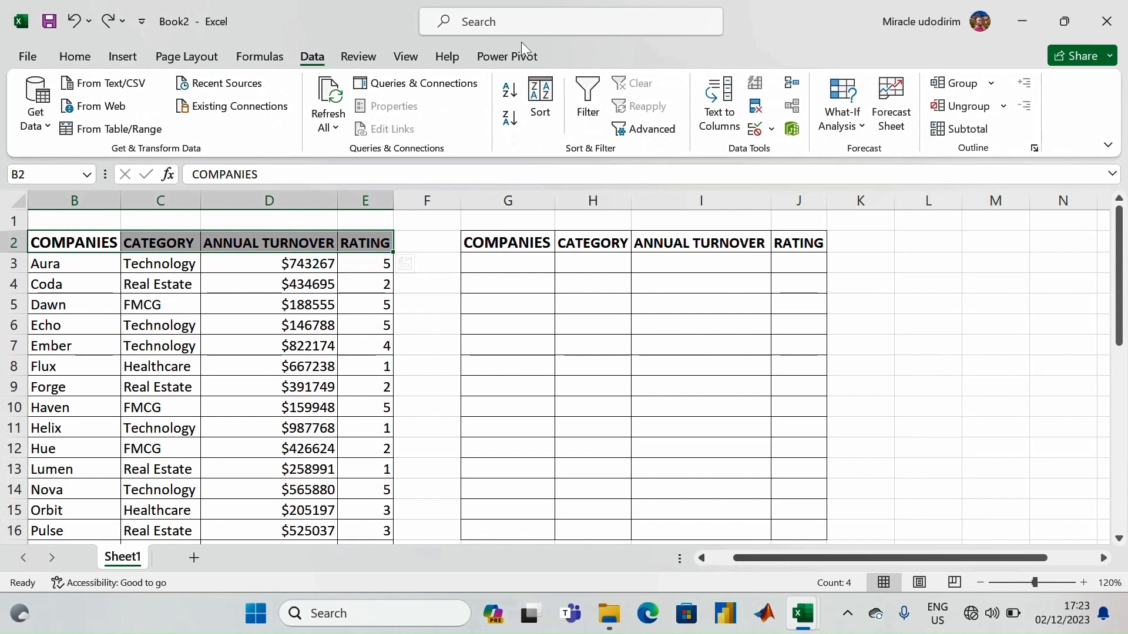
click(596, 88)
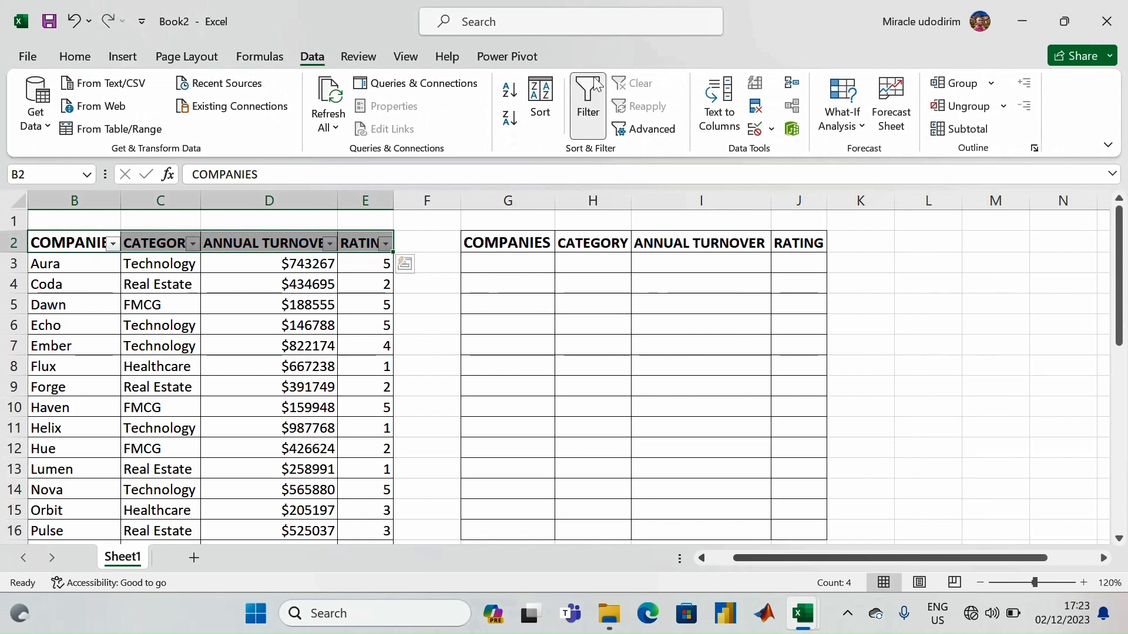
Step: Filter the CATEGORY column of the companies table so that only FMCG is selected
click(192, 243)
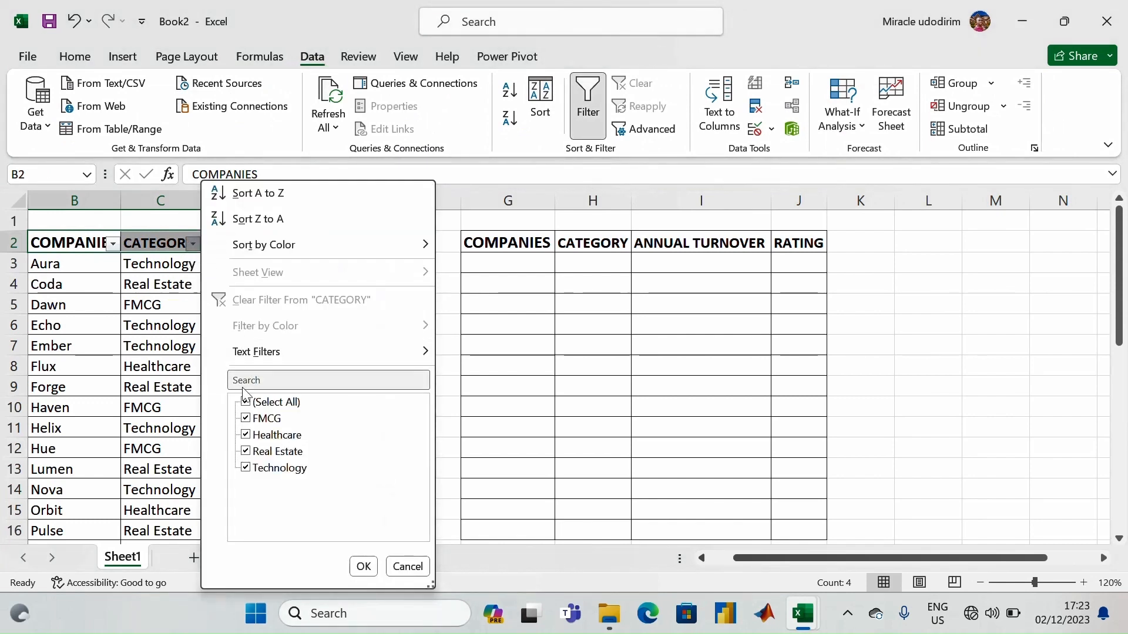
click(246, 401)
click(245, 418)
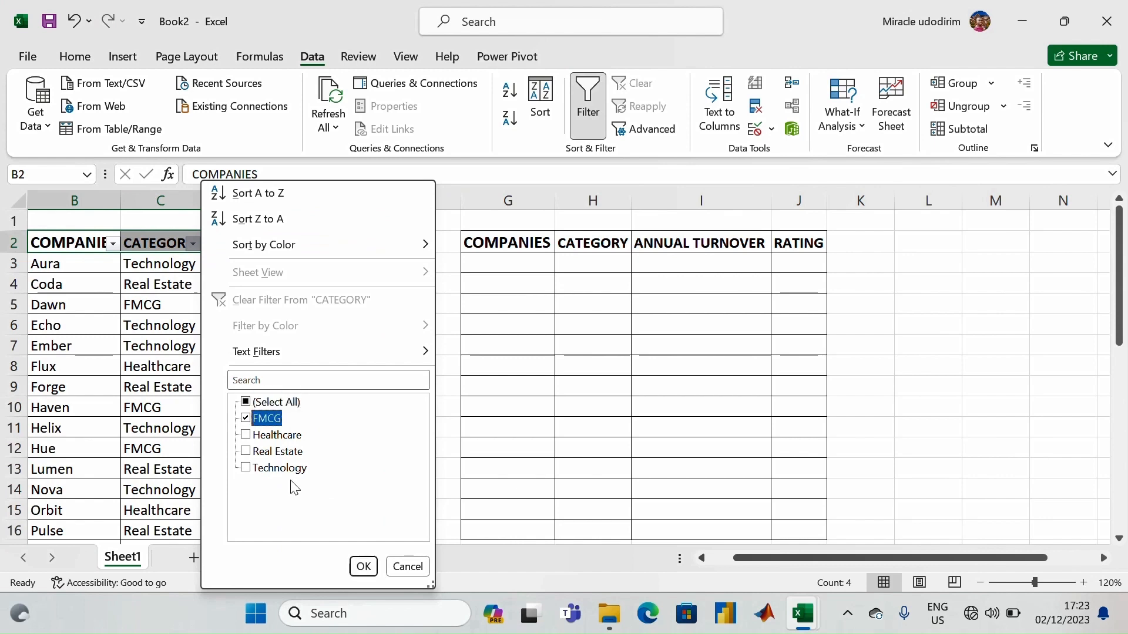
click(364, 566)
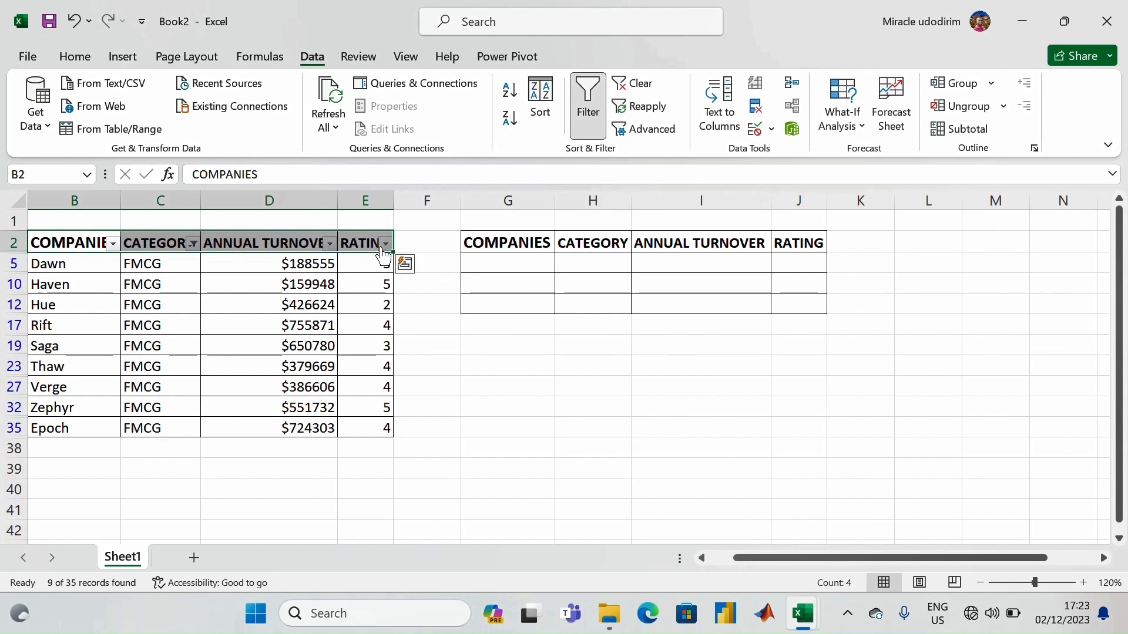
Step: Filter the RATING column of the companies table so that only the value 5 is selected
click(384, 245)
click(189, 403)
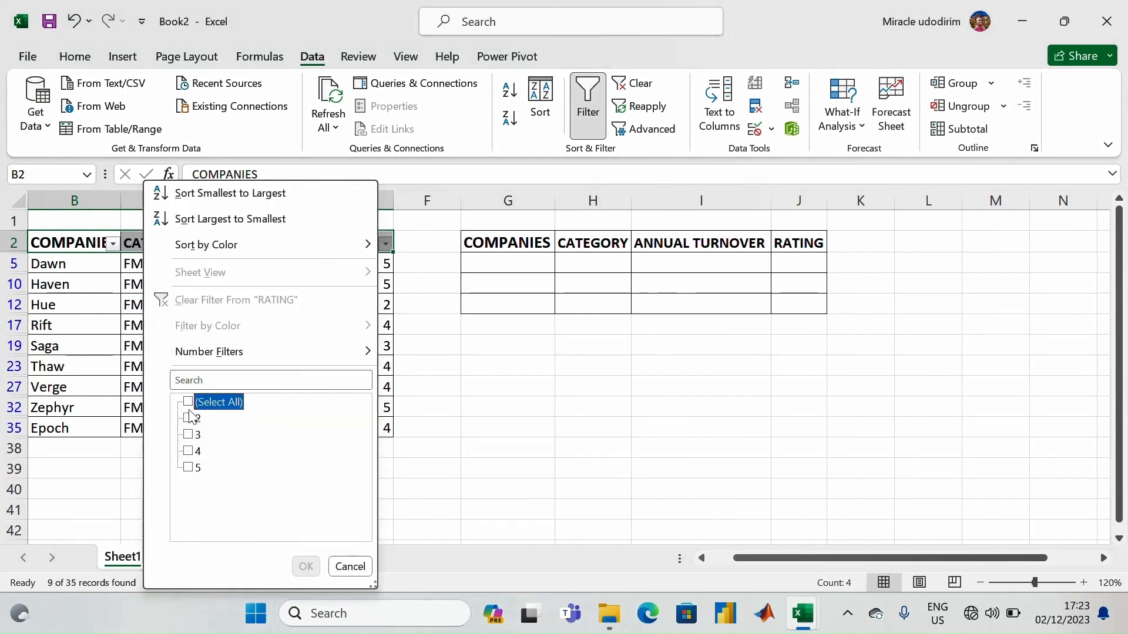
click(189, 468)
click(306, 566)
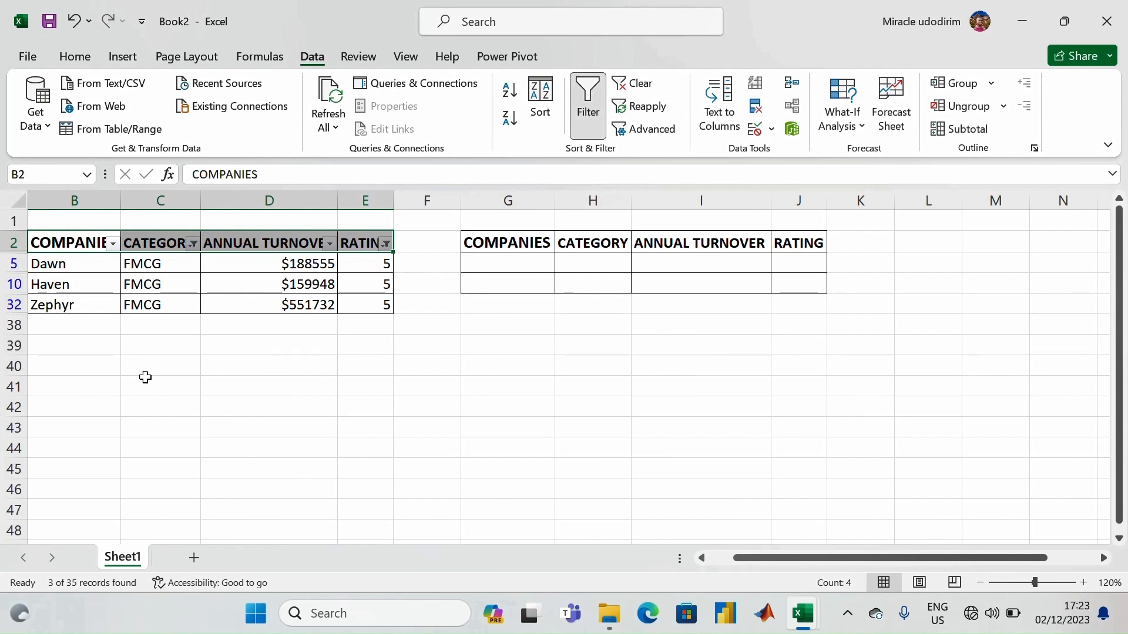
click(171, 359)
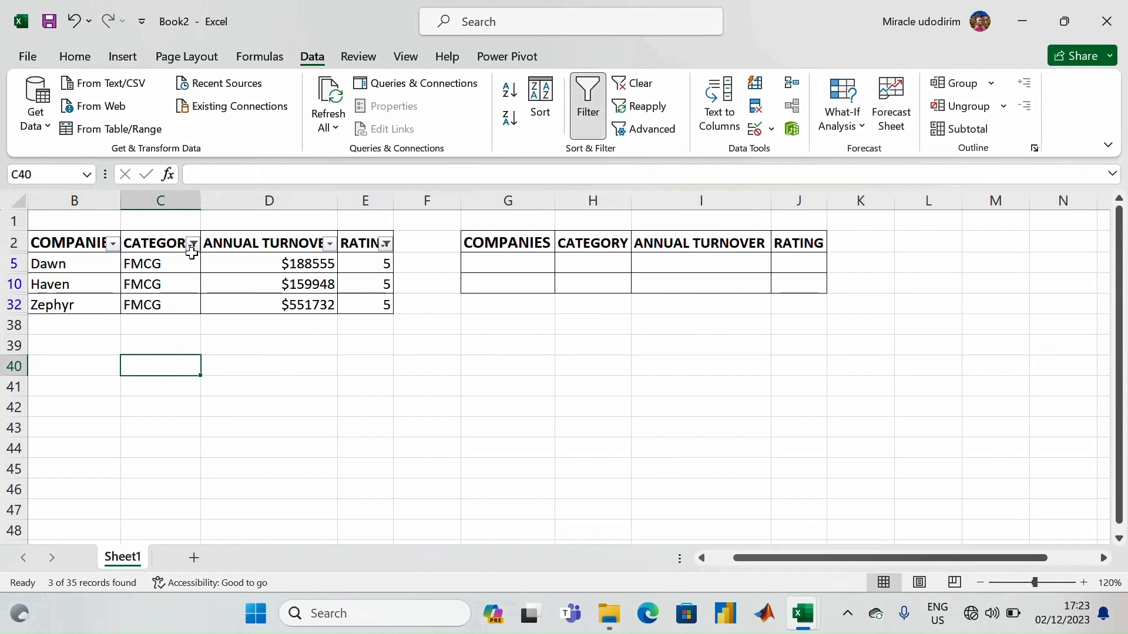
Step: Undo the category and rating filters and the filtering of the companies table's header row
click(193, 244)
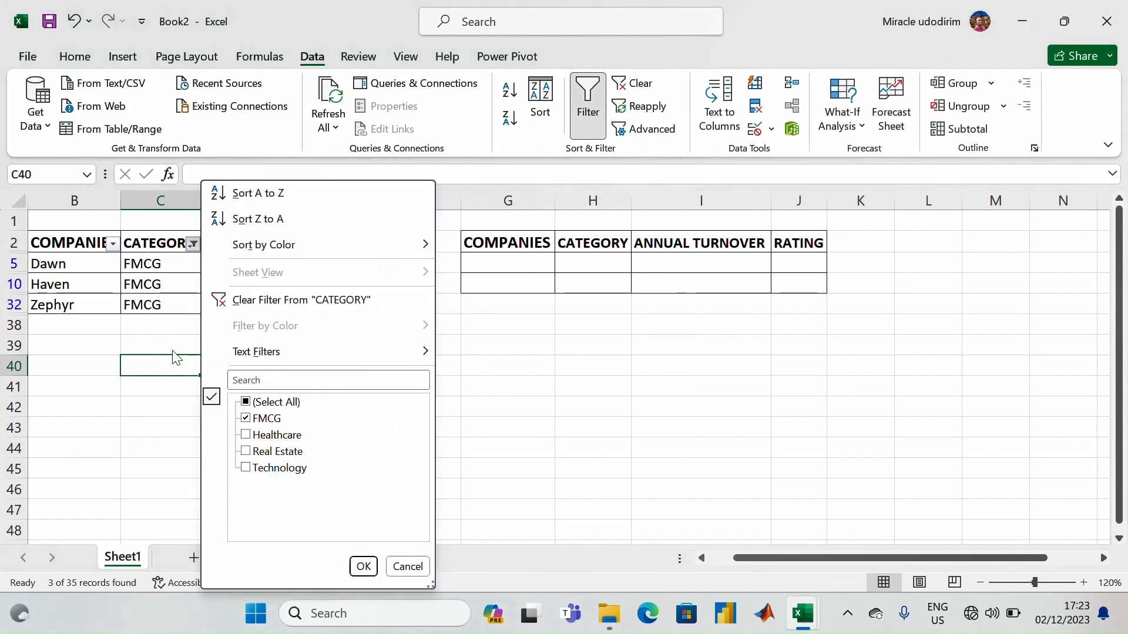
click(362, 566)
click(75, 21)
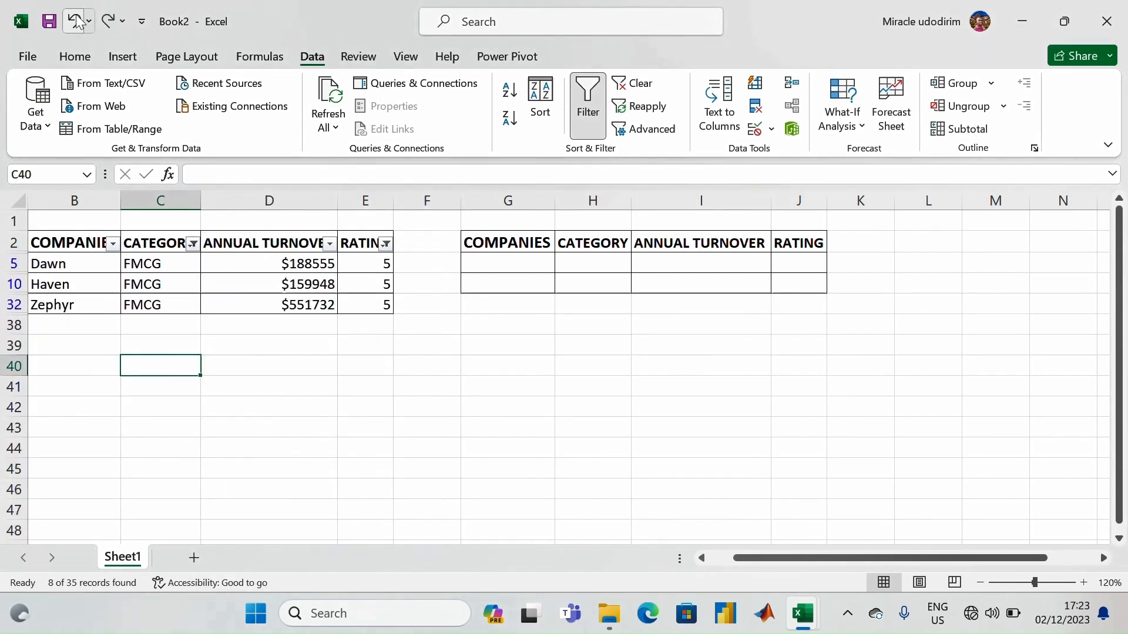
click(76, 21)
click(76, 21)
scroll(271, 257, up, 7)
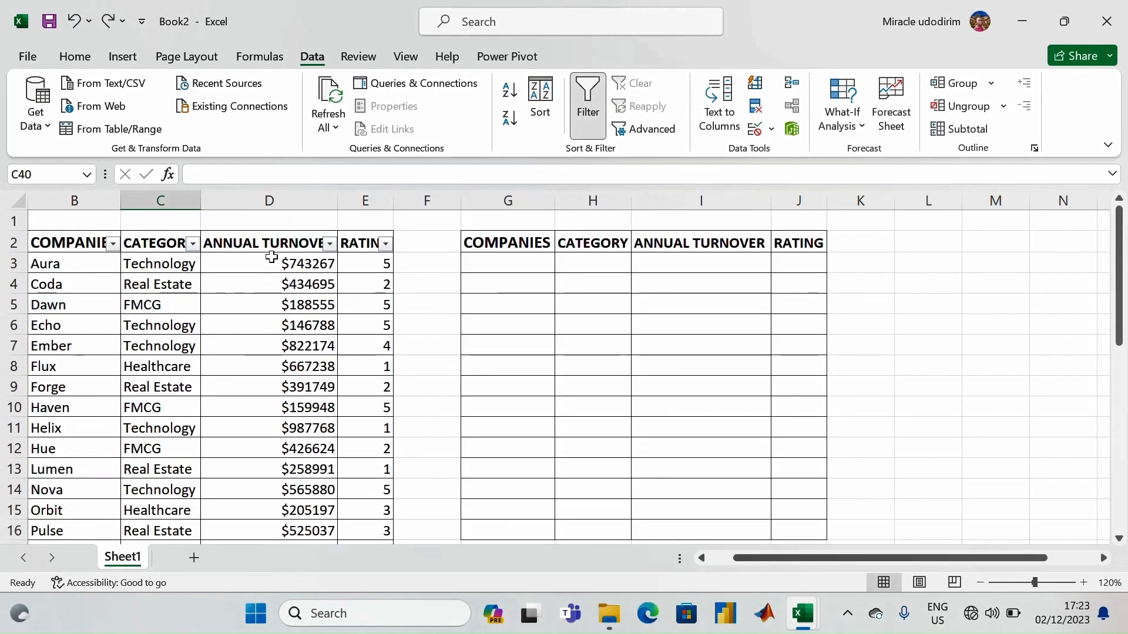
click(77, 21)
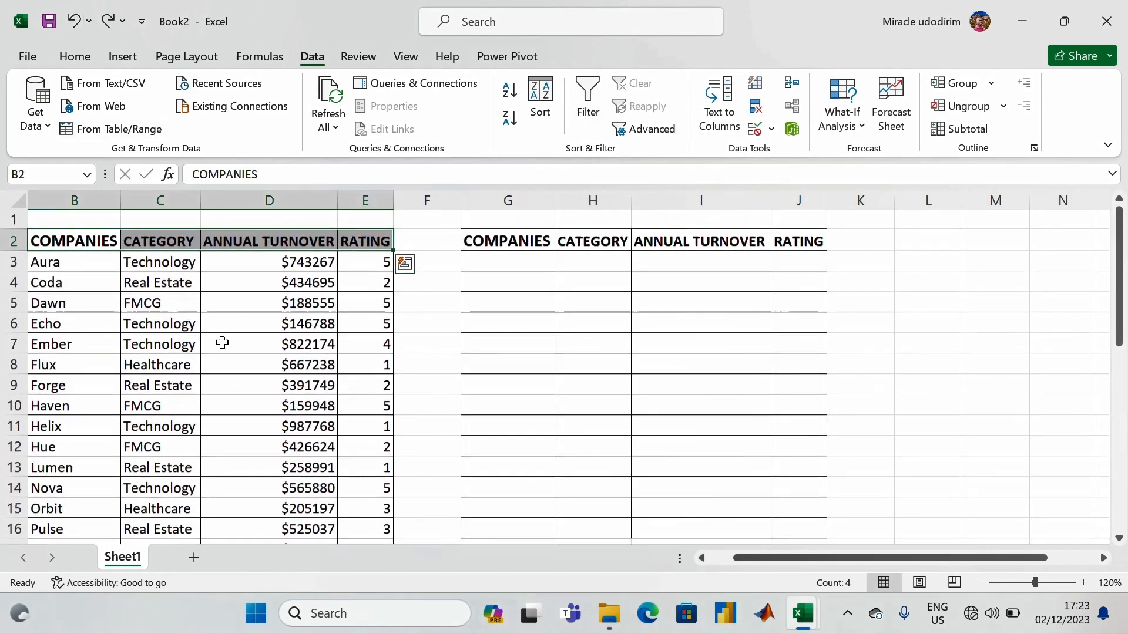
click(88, 258)
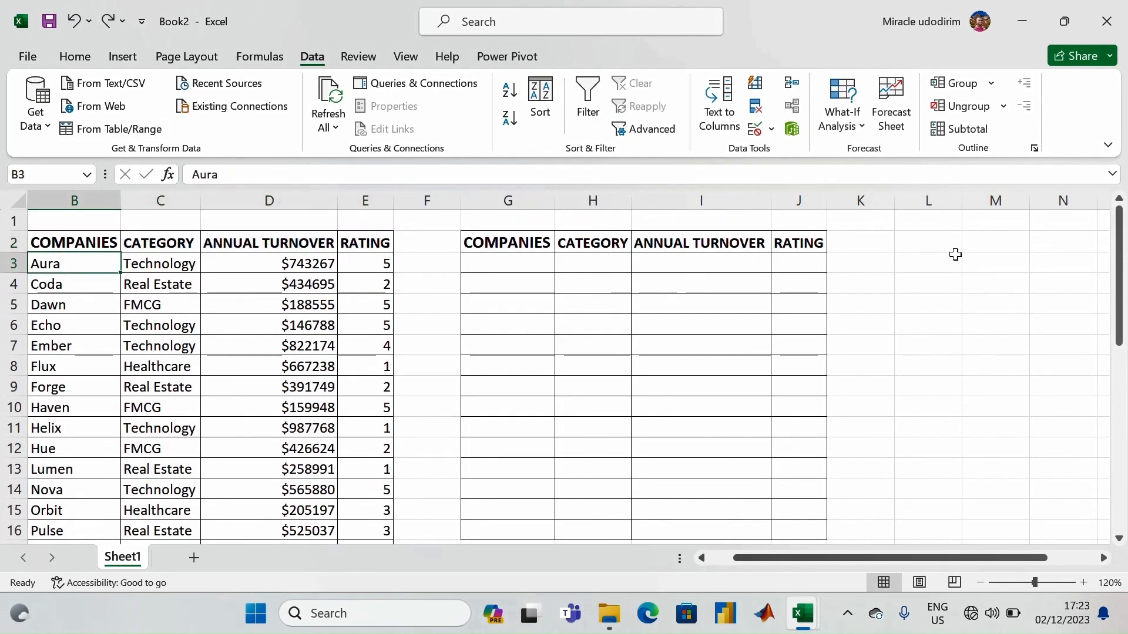
click(533, 258)
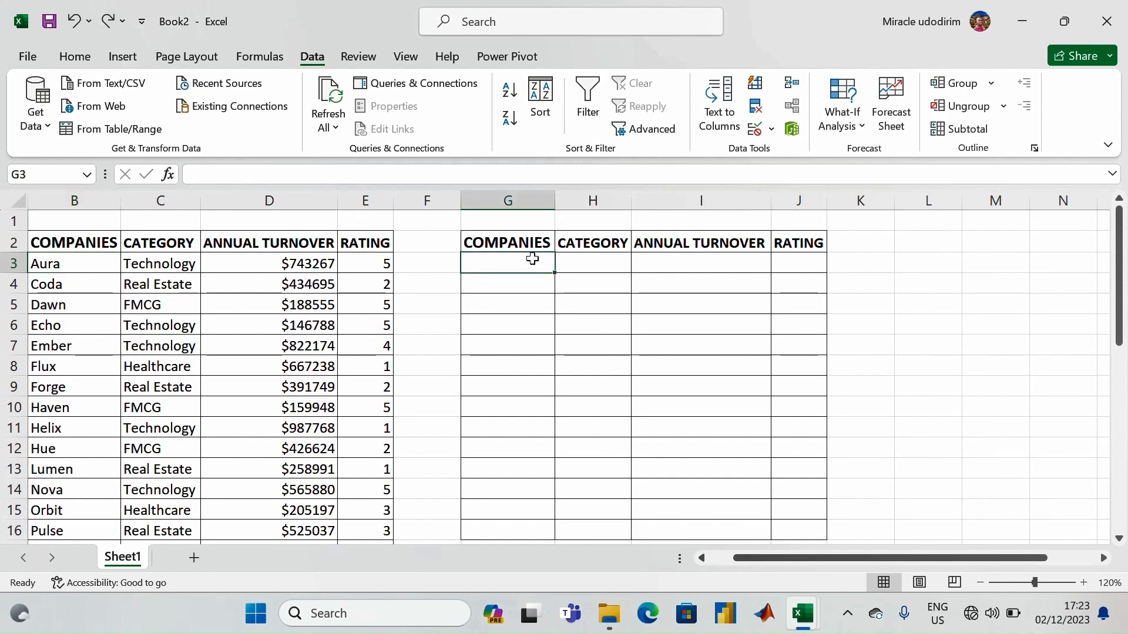
click(605, 256)
click(529, 257)
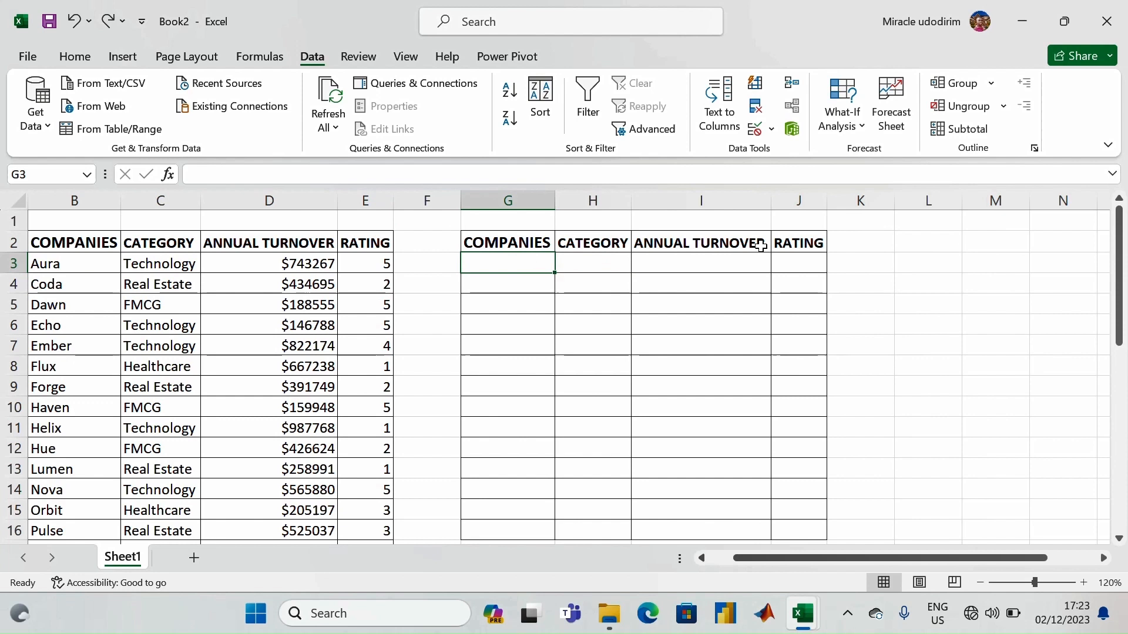
click(411, 262)
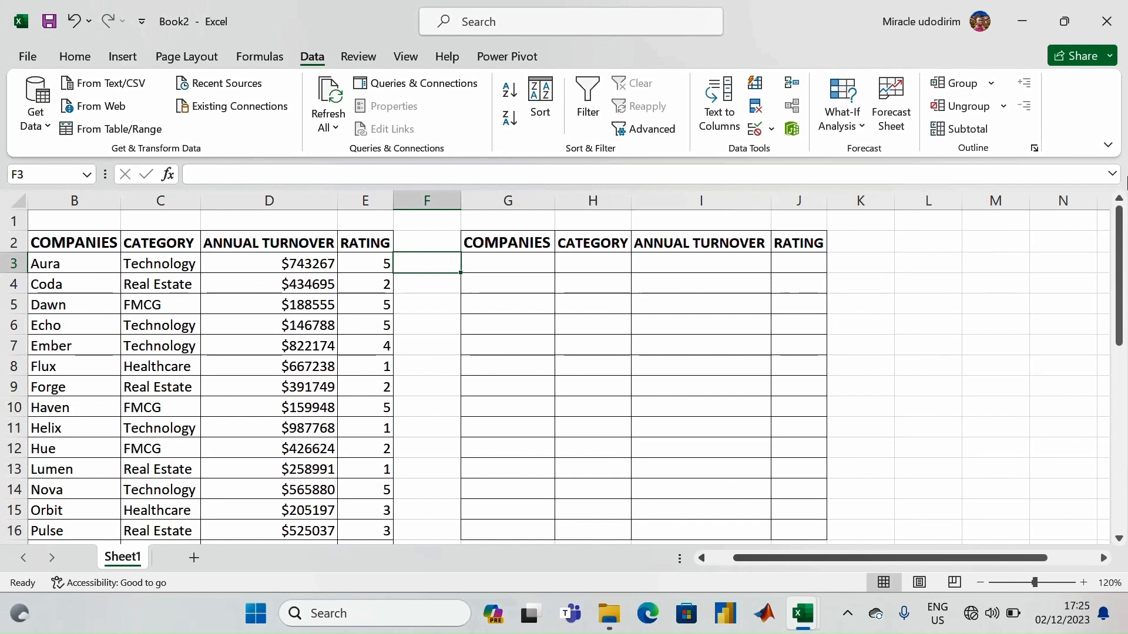
Step: Enter =UNIQUE(C3:C37) in cell M2 to list the distinct categories from the companies table
click(1004, 242)
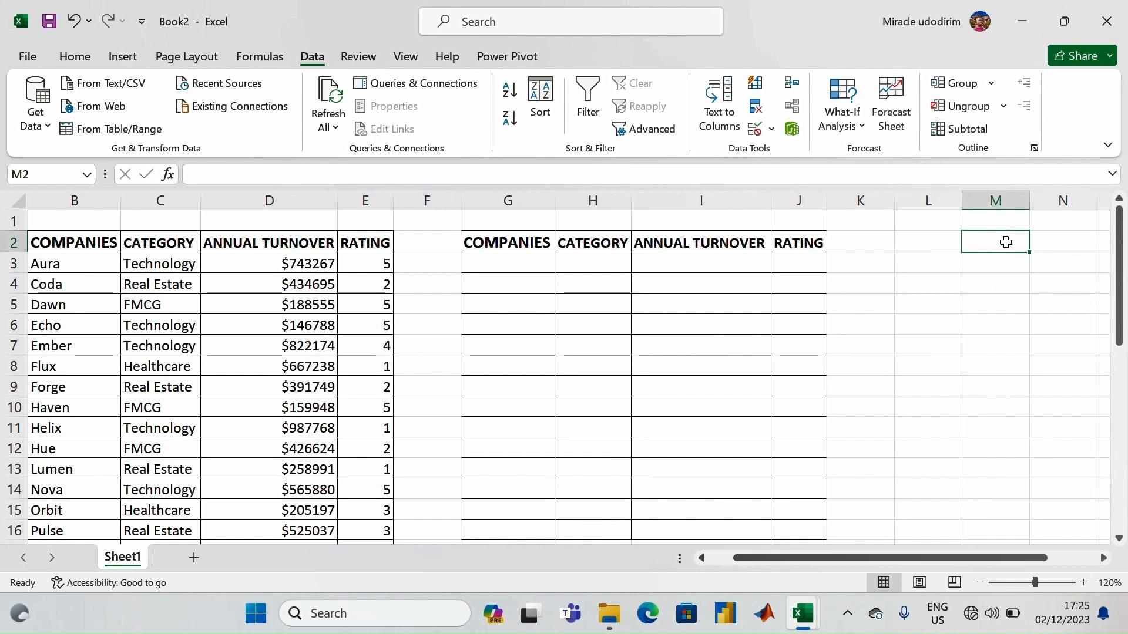
double_click(1007, 242)
text(=)
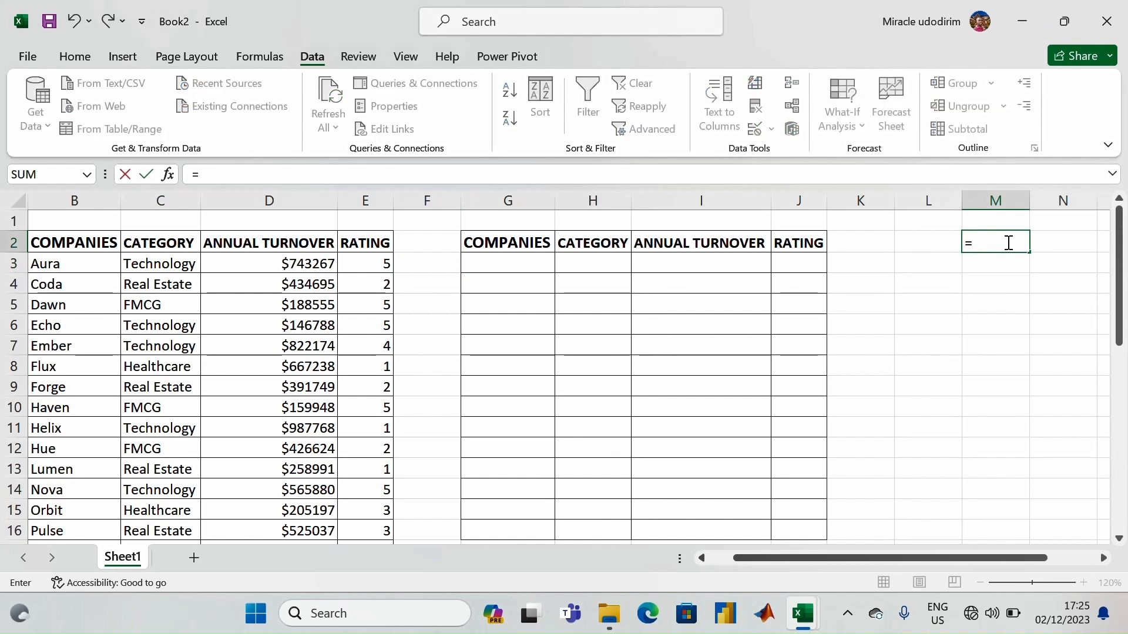
text(uniq)
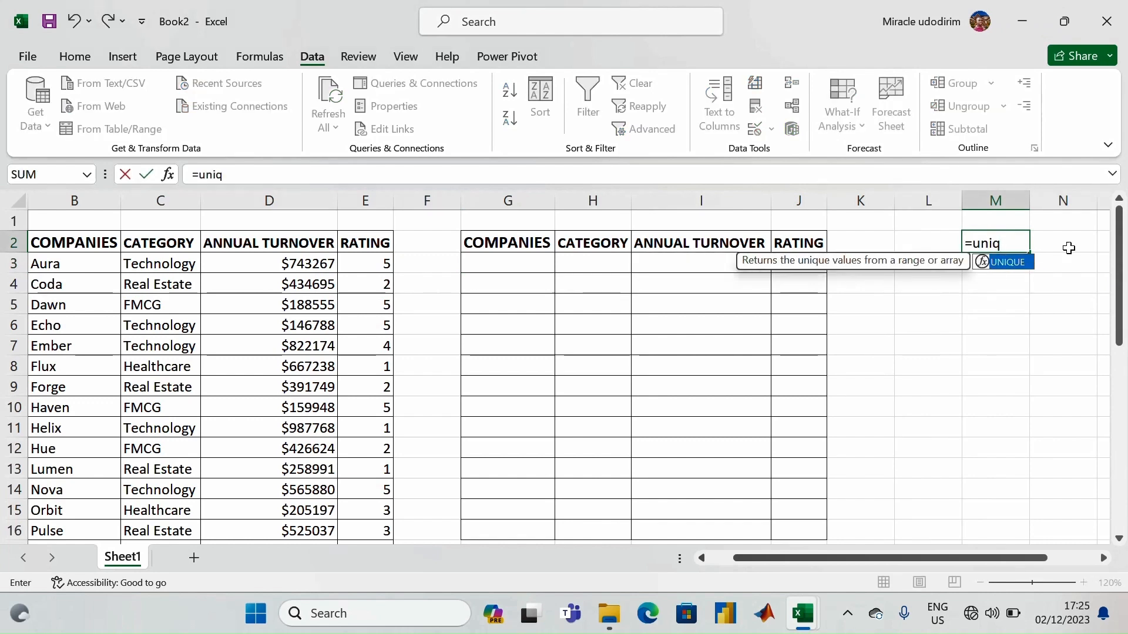
double_click(1016, 262)
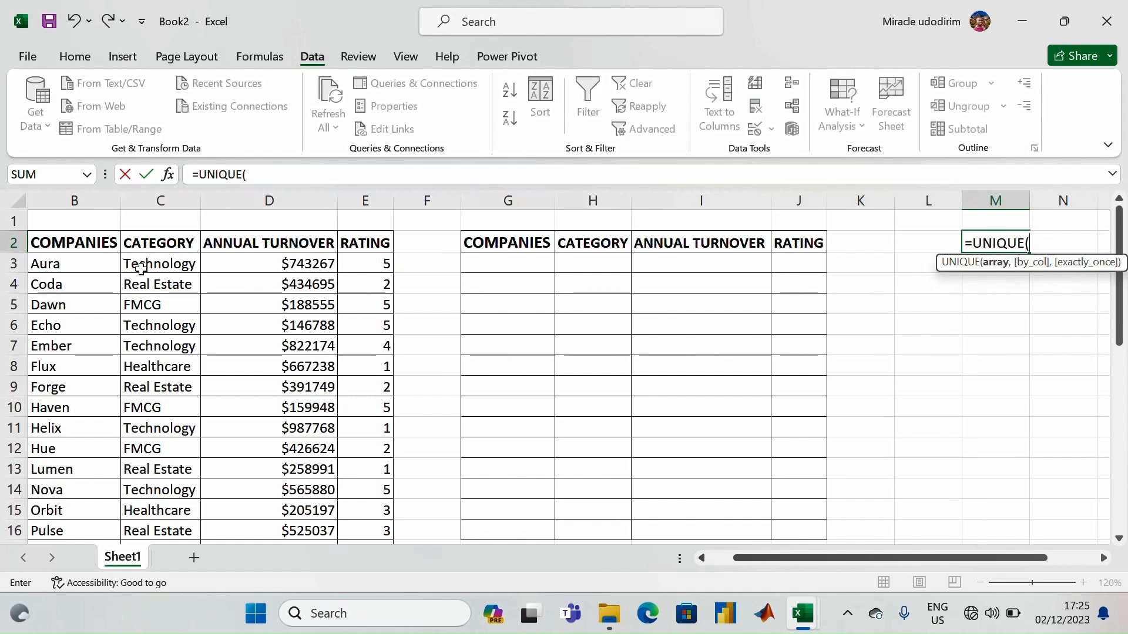
click(158, 266)
key(ctrl+shift+Down)
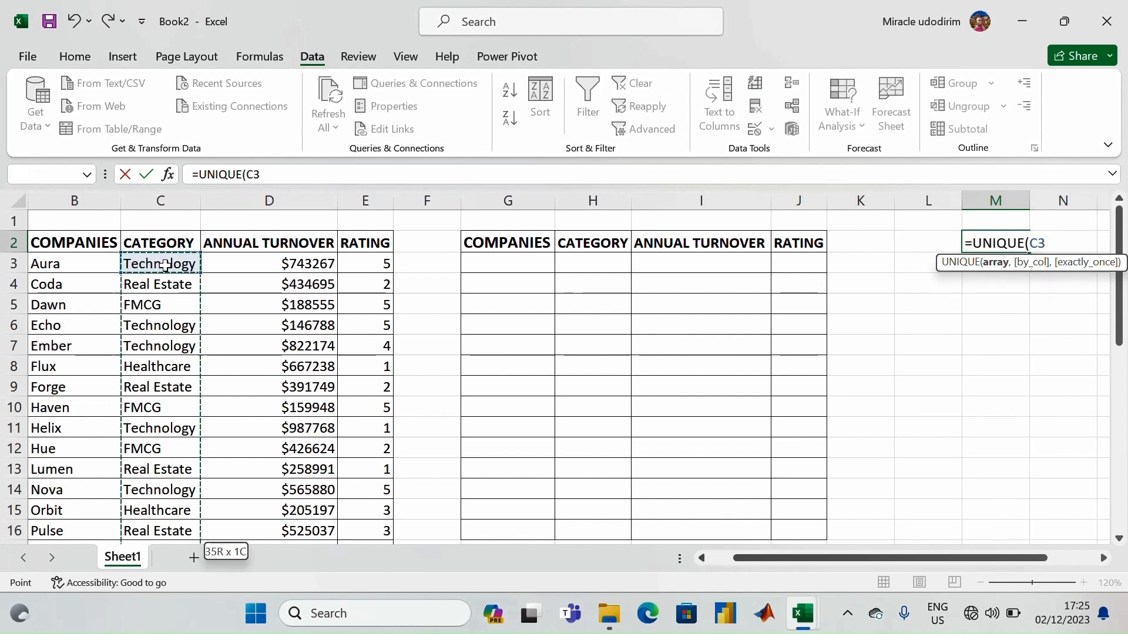
scroll(1065, 268, up, 7)
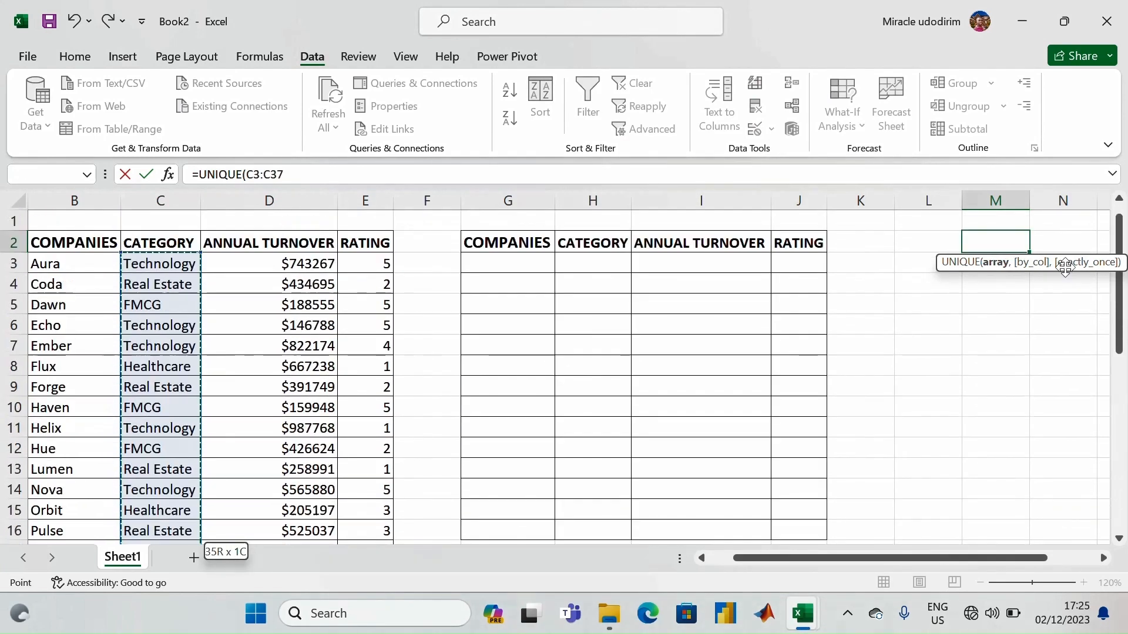
text())
key(Return)
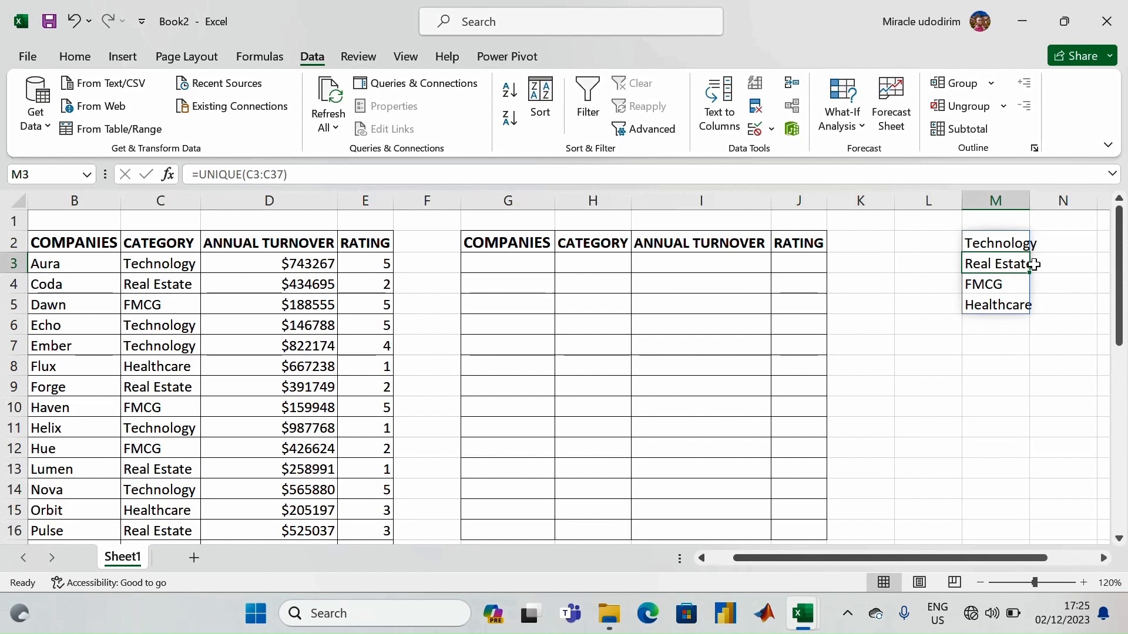
Step: Enter =SEQUENCE(6) in cell N2 to generate a numbered list beside the categories
click(1056, 244)
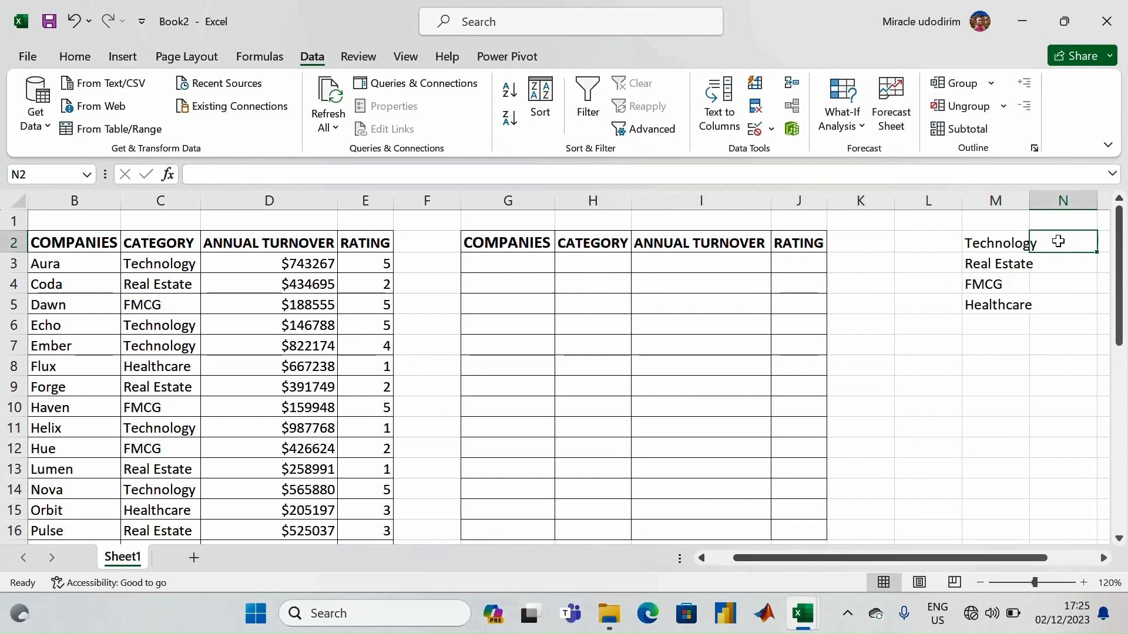
double_click(1059, 241)
text(=)
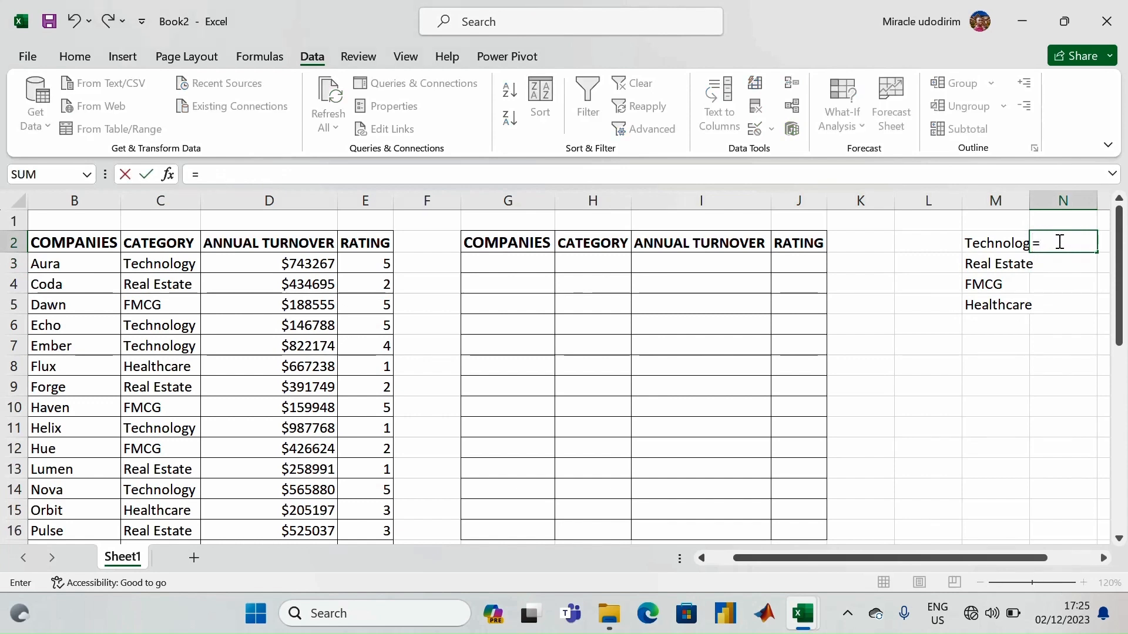
text(seqi)
key(BackSpace)
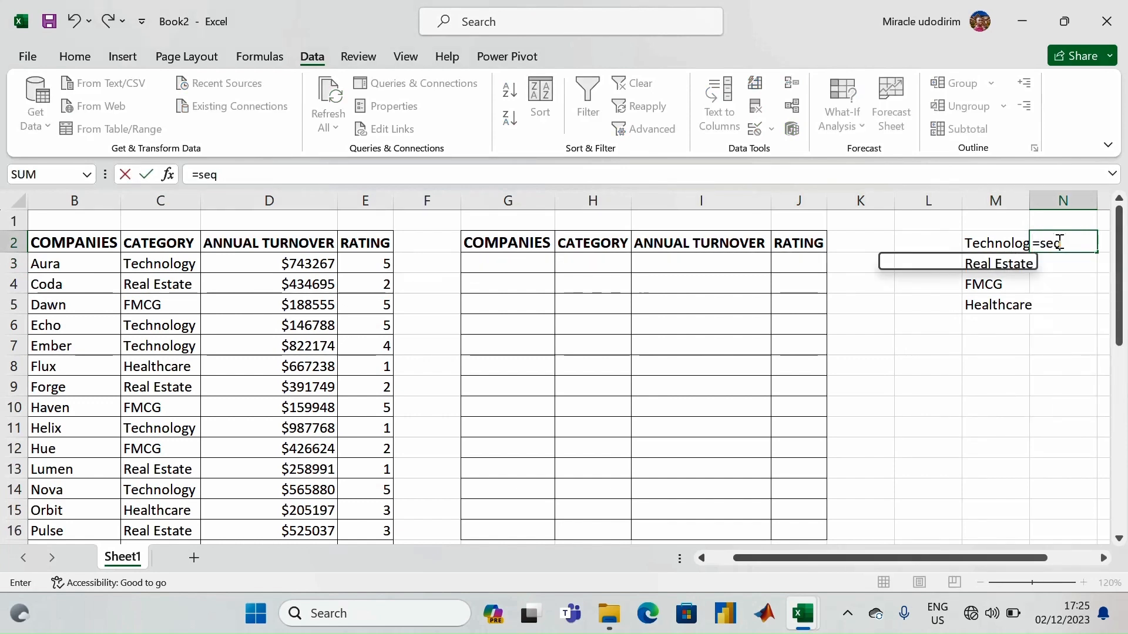
text(u)
double_click(1089, 263)
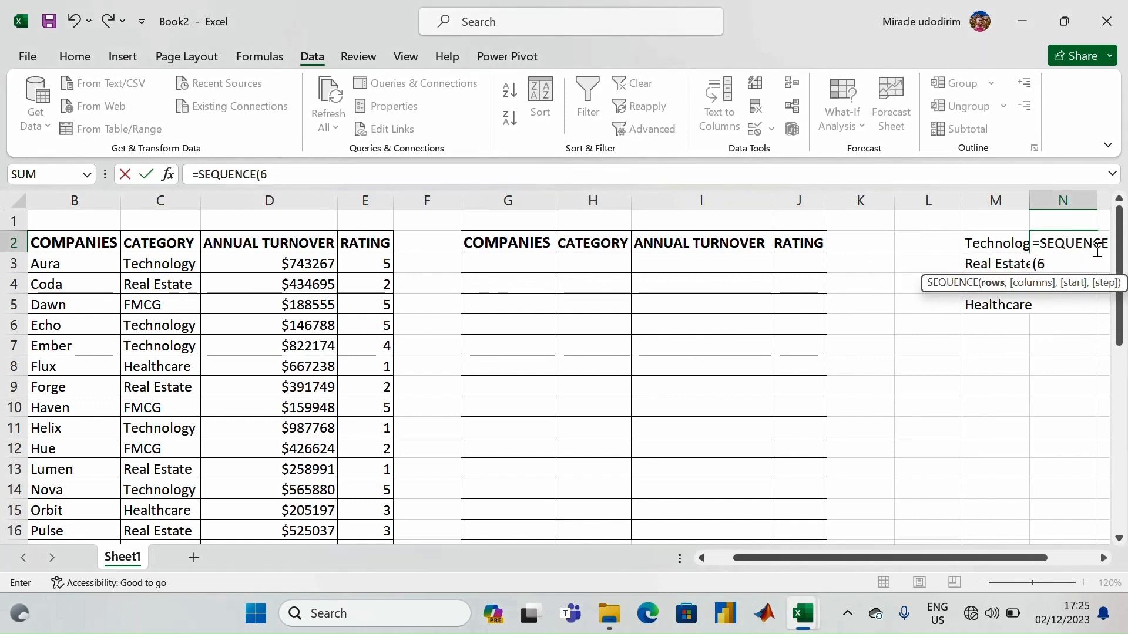
text(6)
key(Return)
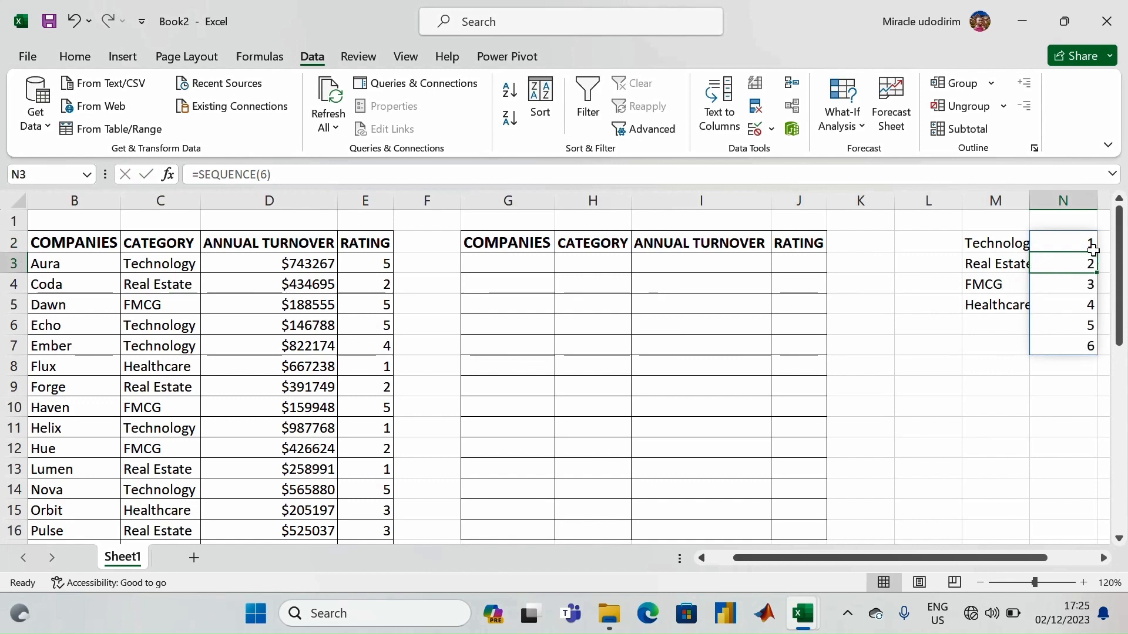
click(1091, 241)
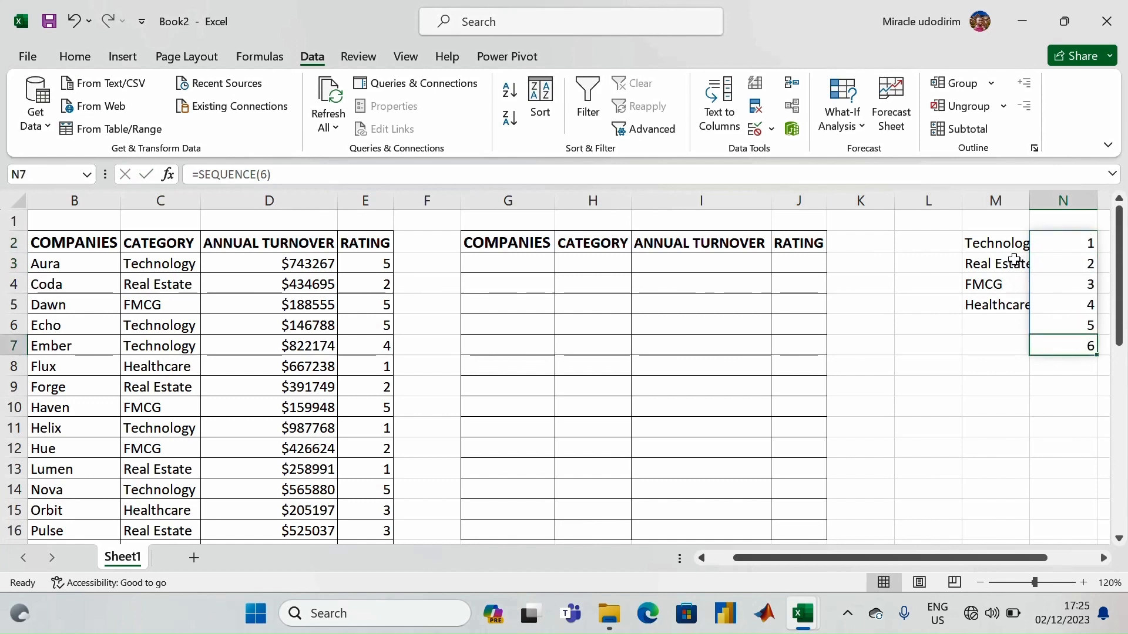
click(1005, 243)
Step: Add list data validation with an in-cell dropdown to cell K2, using =$M$1:$M$5 as the source
click(870, 243)
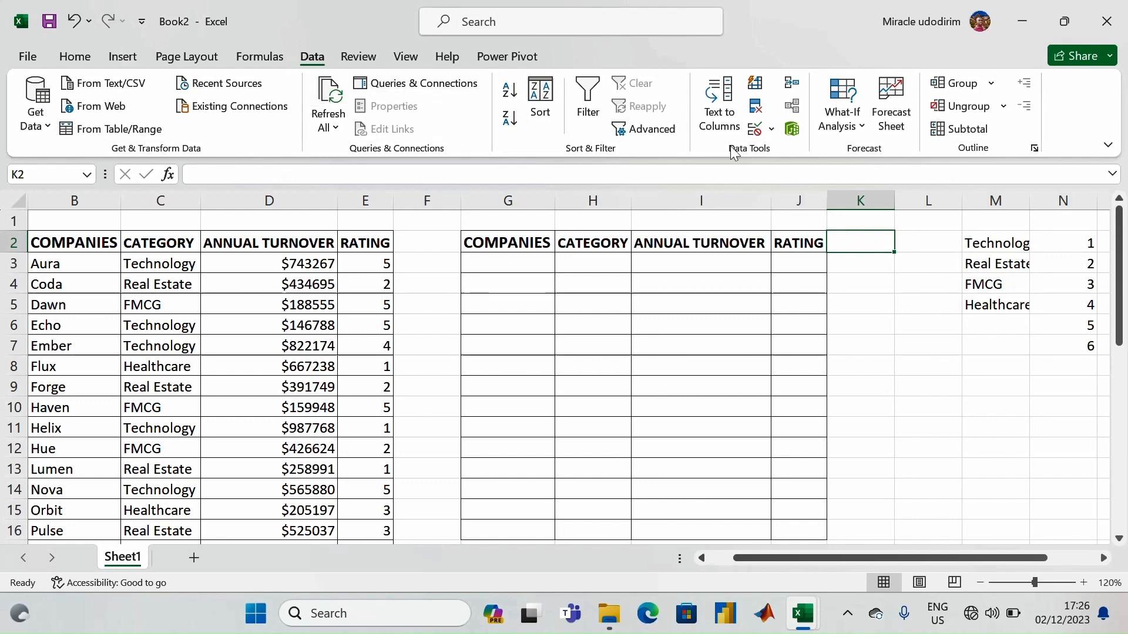
click(772, 128)
click(797, 156)
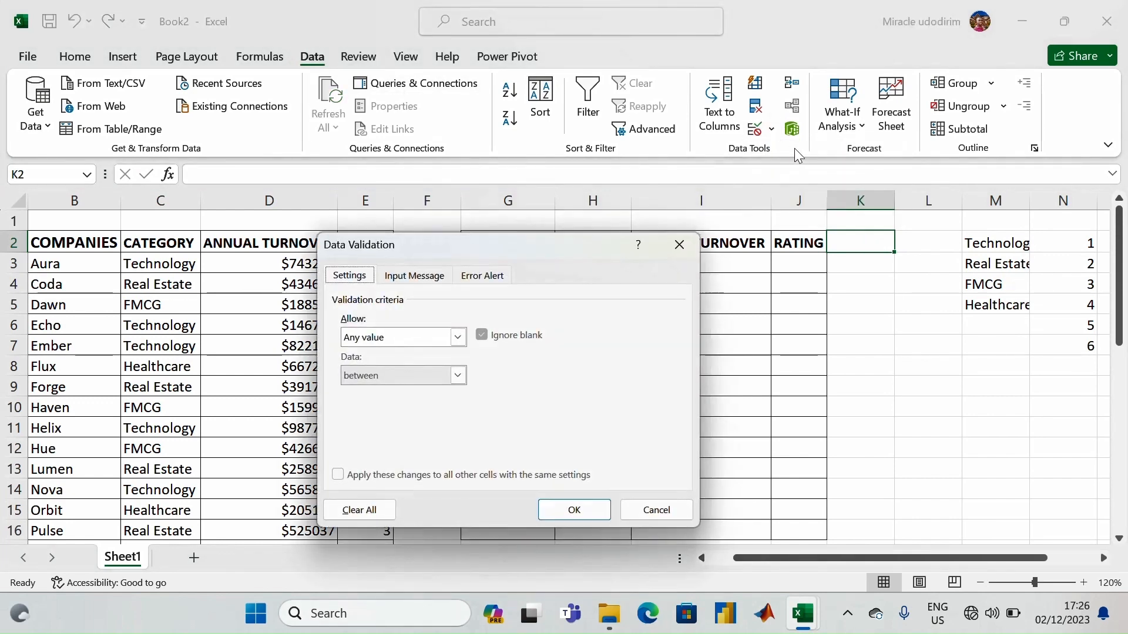
click(391, 337)
click(400, 390)
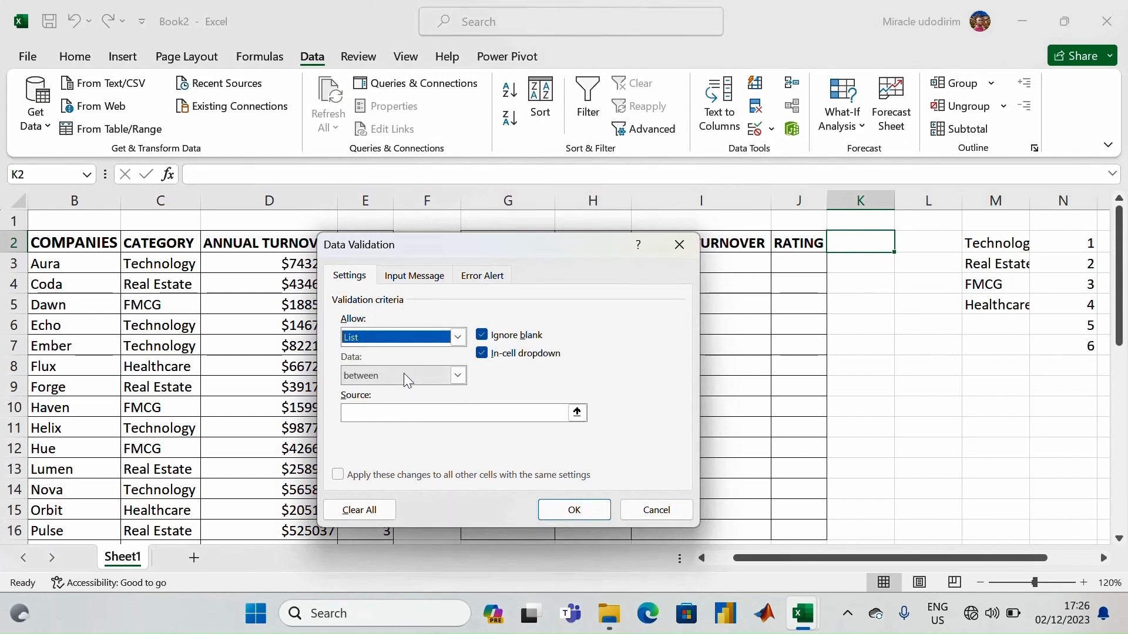
click(403, 413)
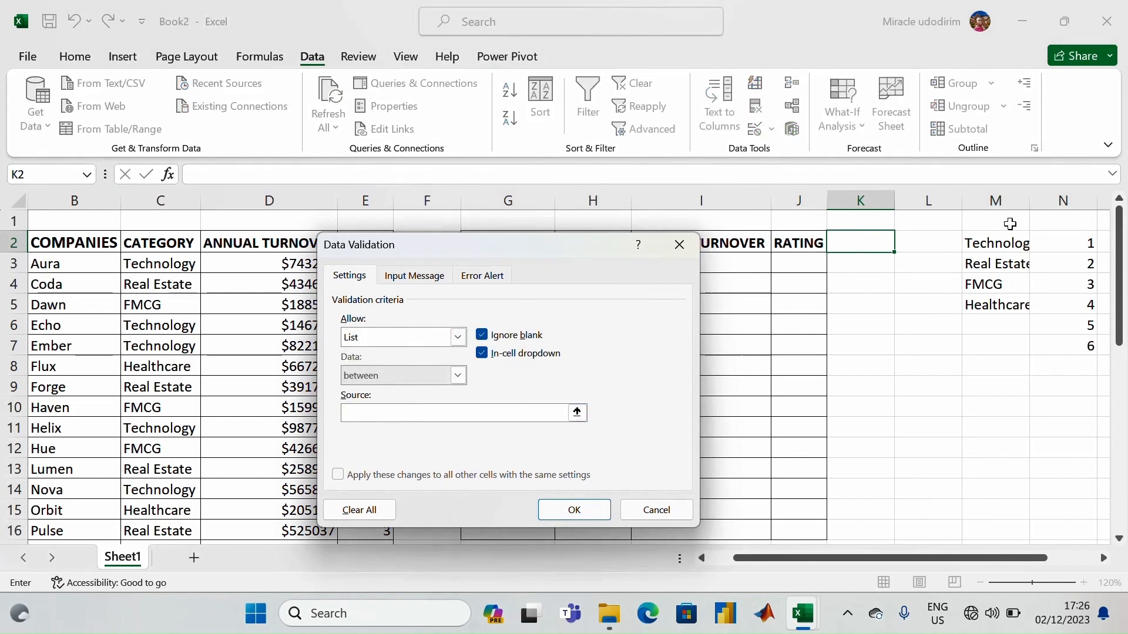
drag(1009, 224, 1002, 306)
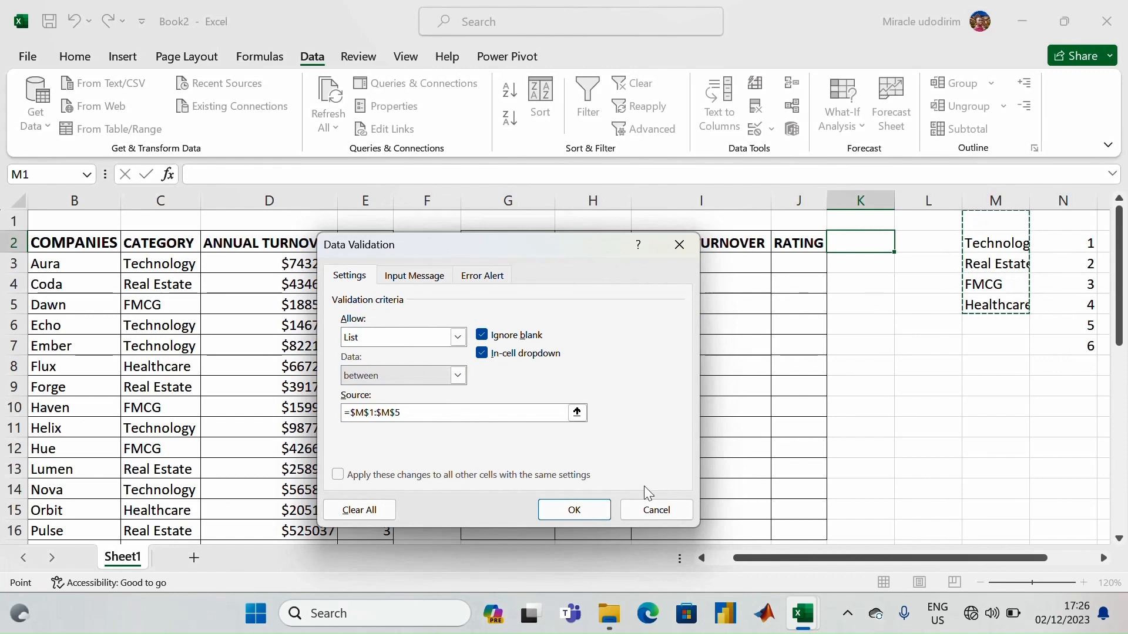
click(574, 510)
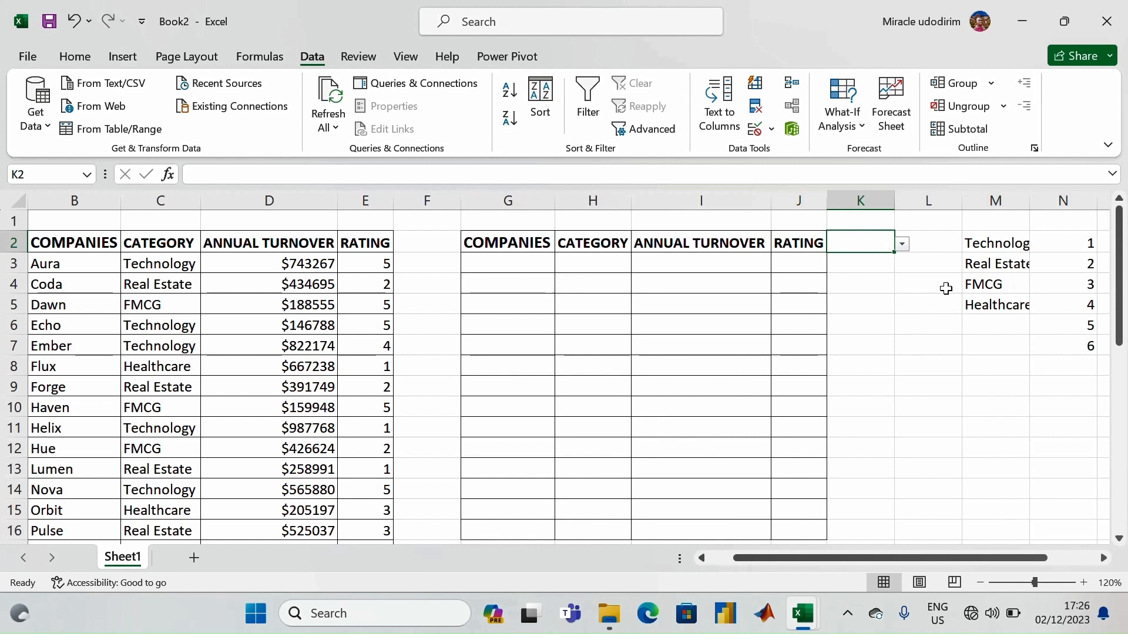
Step: Add list data validation with an in-cell dropdown to cell L2, using =$N$1:$N$7 as the source
click(939, 244)
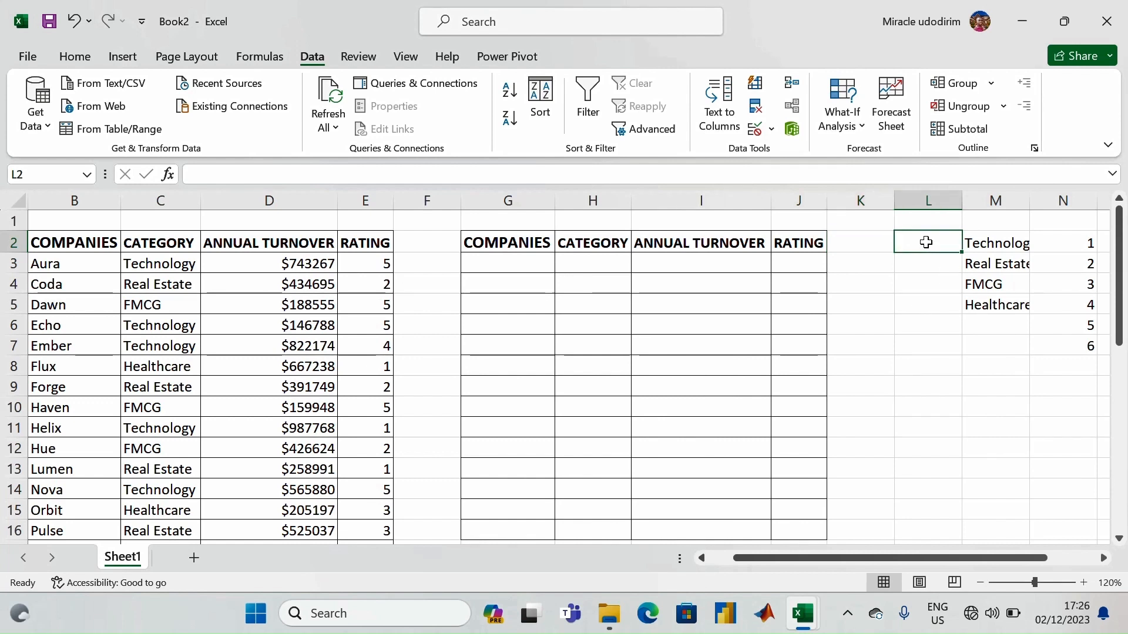
click(773, 129)
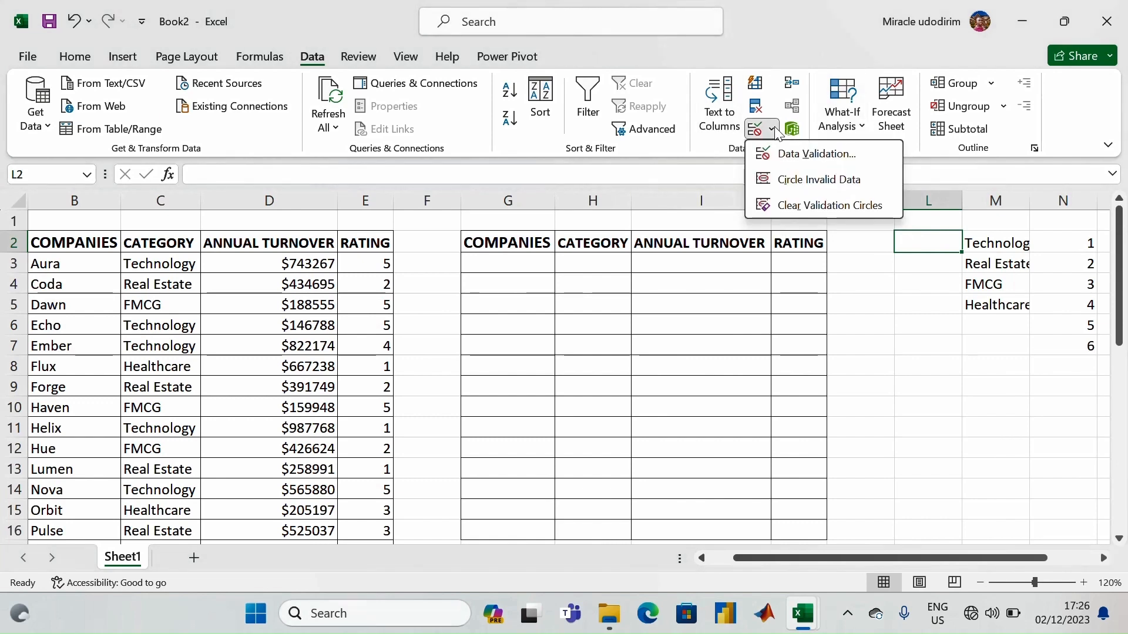
click(812, 155)
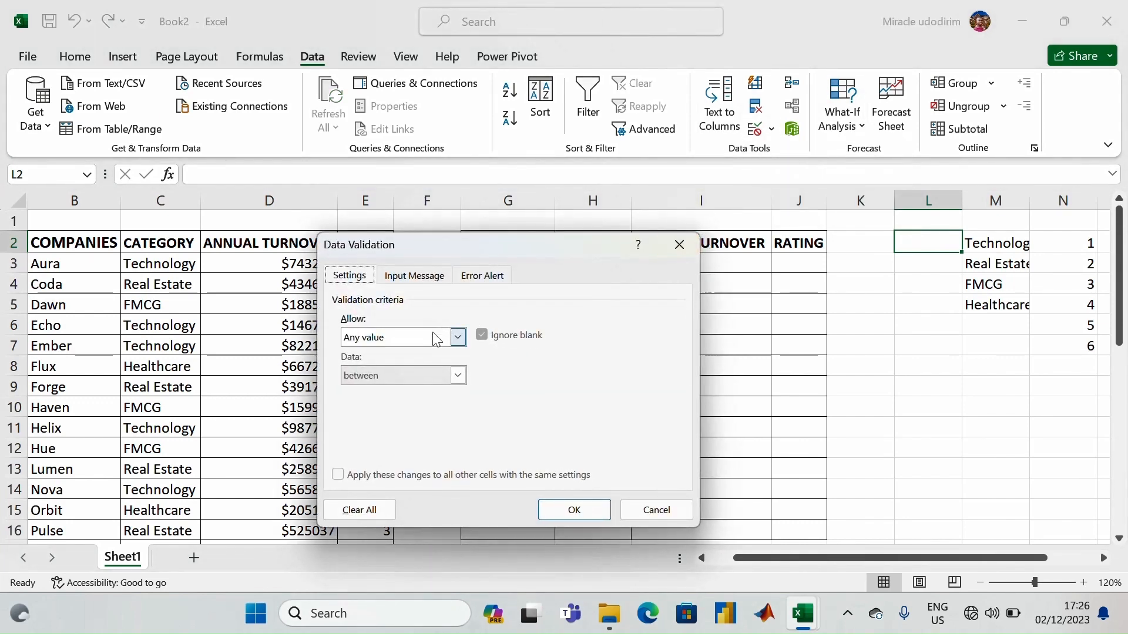
click(436, 339)
click(438, 390)
click(432, 413)
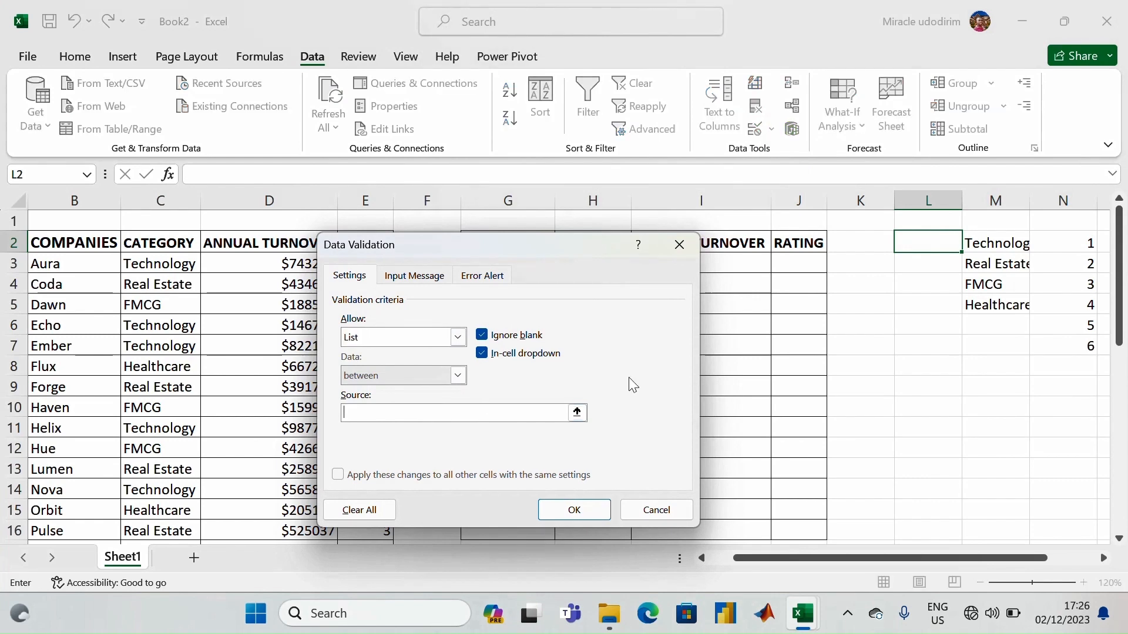
drag(1078, 223, 1084, 350)
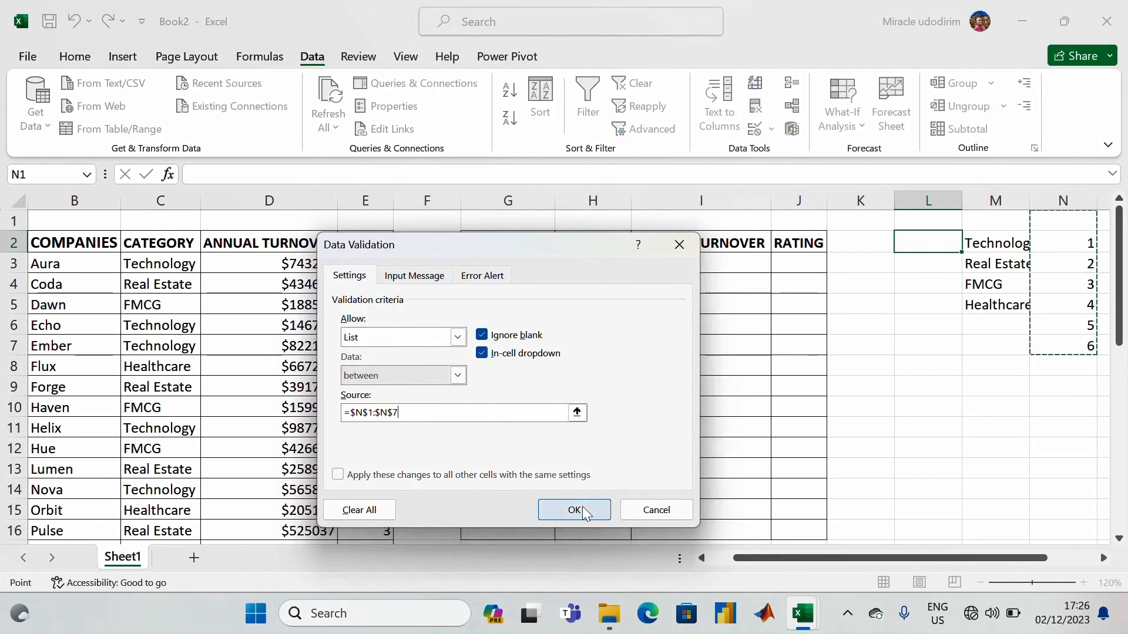
click(585, 513)
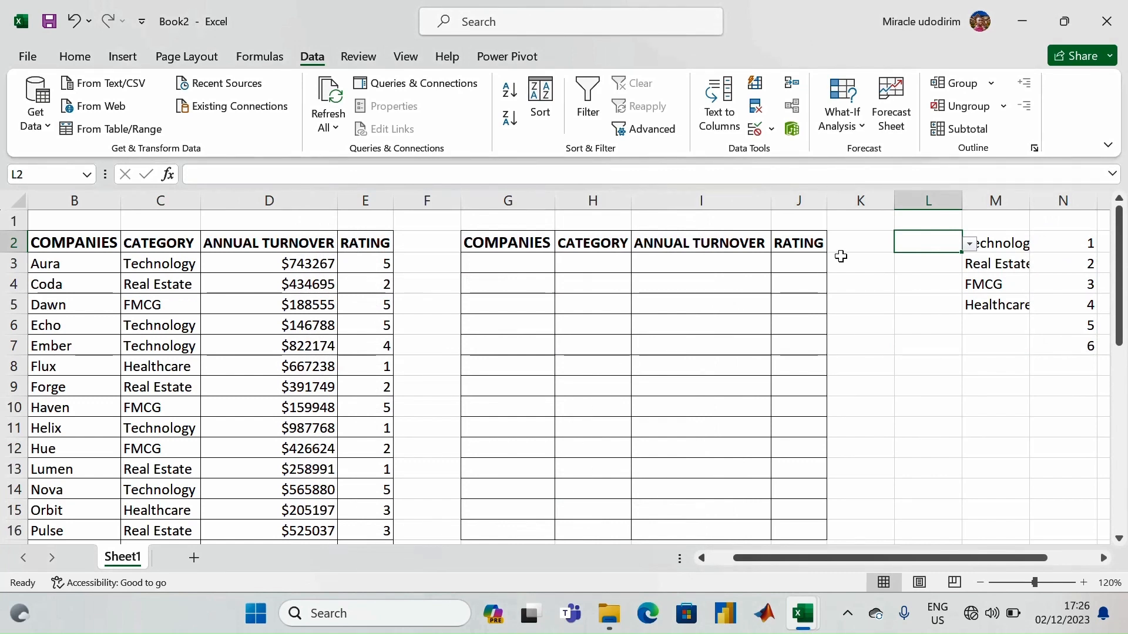
Step: Start a FILTER formula in cell G3 with the companies data range B3:E37 as its array
click(859, 267)
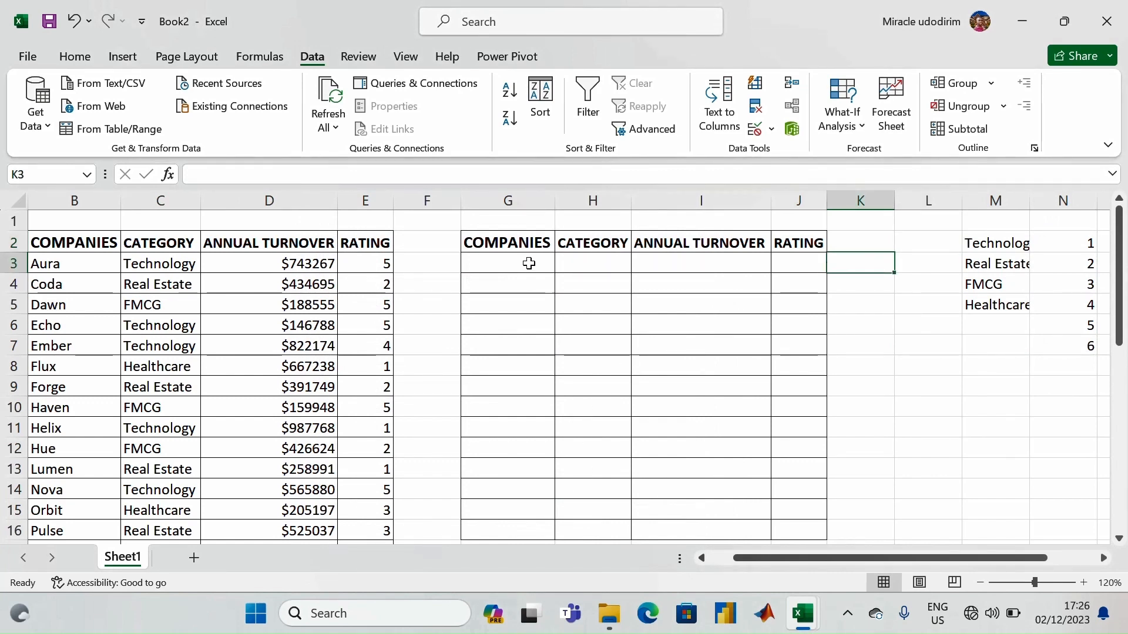
double_click(529, 264)
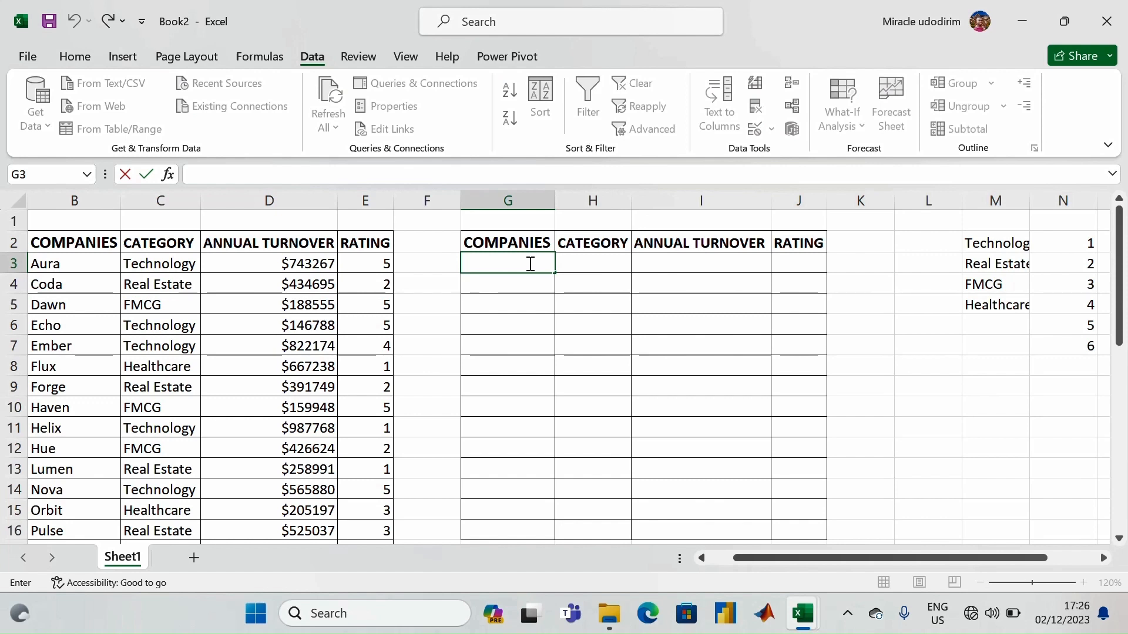
text(=filter)
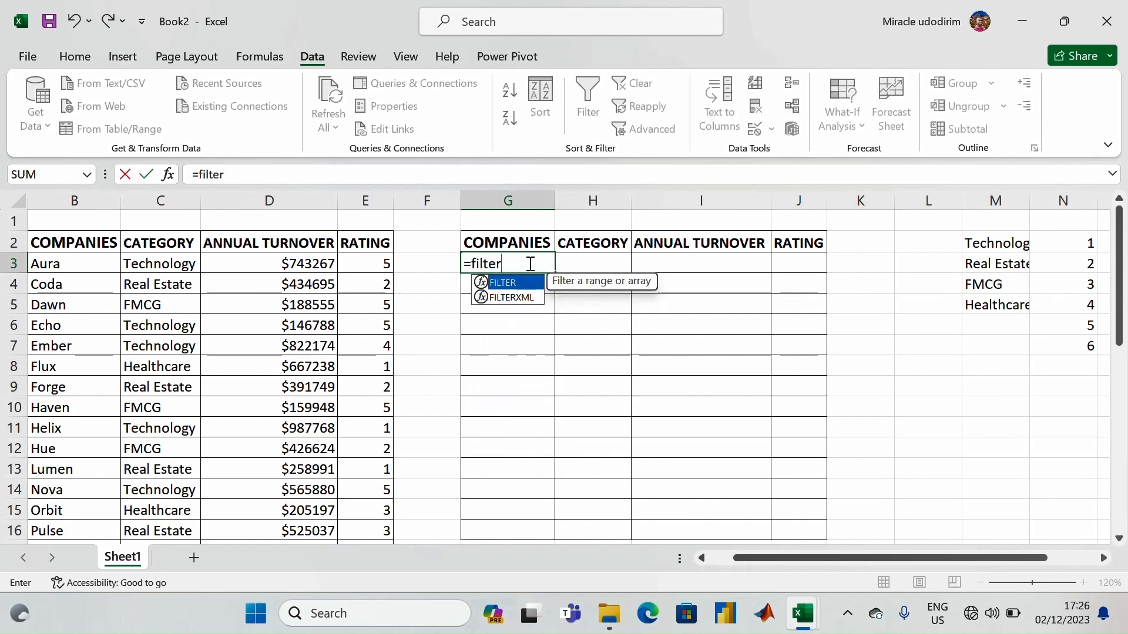
double_click(483, 283)
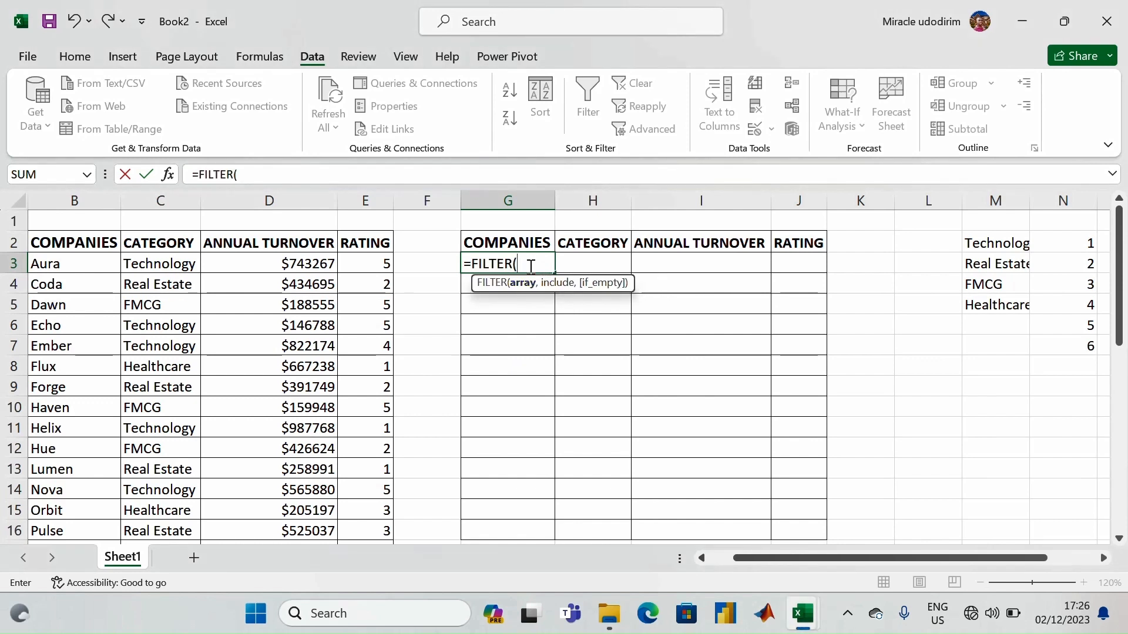
drag(62, 266, 381, 318)
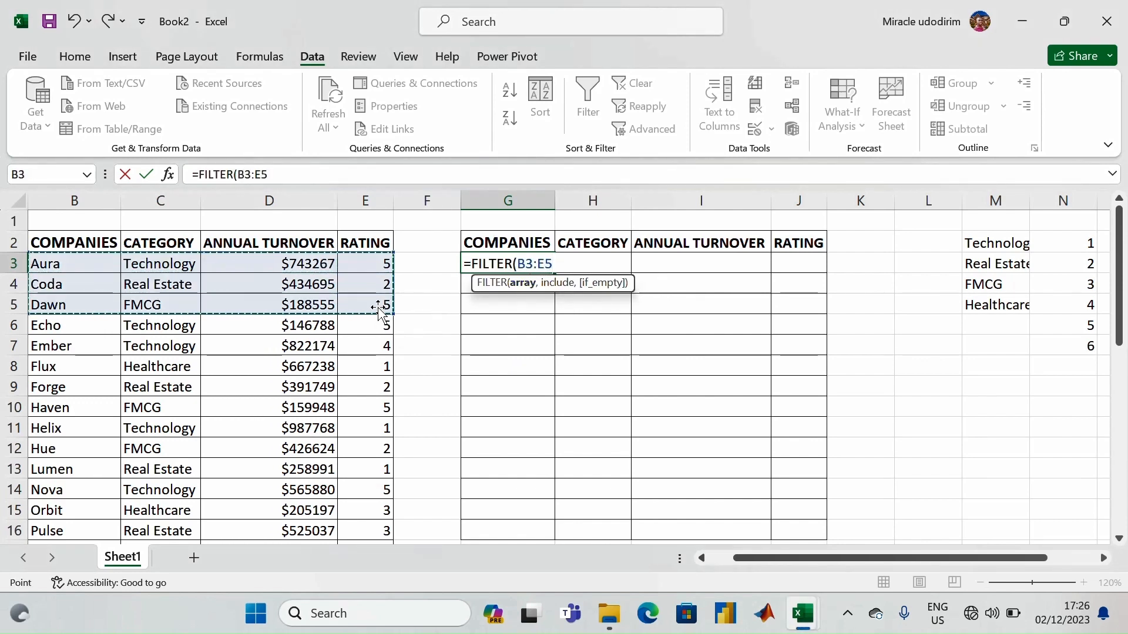
key(ctrl+shift+Down)
scroll(505, 253, up, 7)
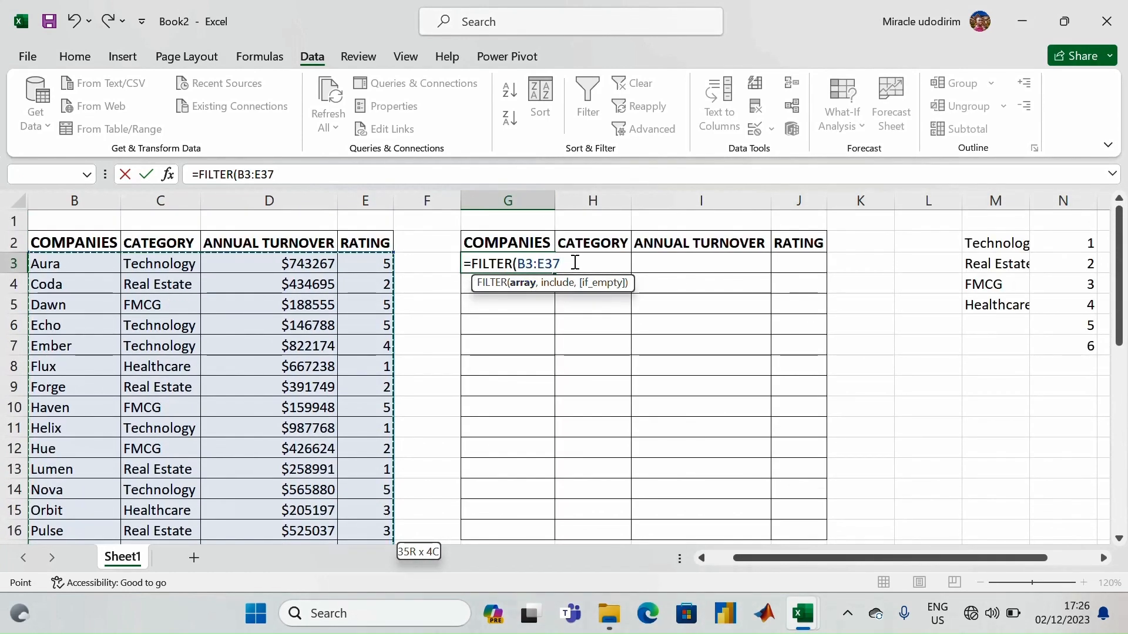
text(,)
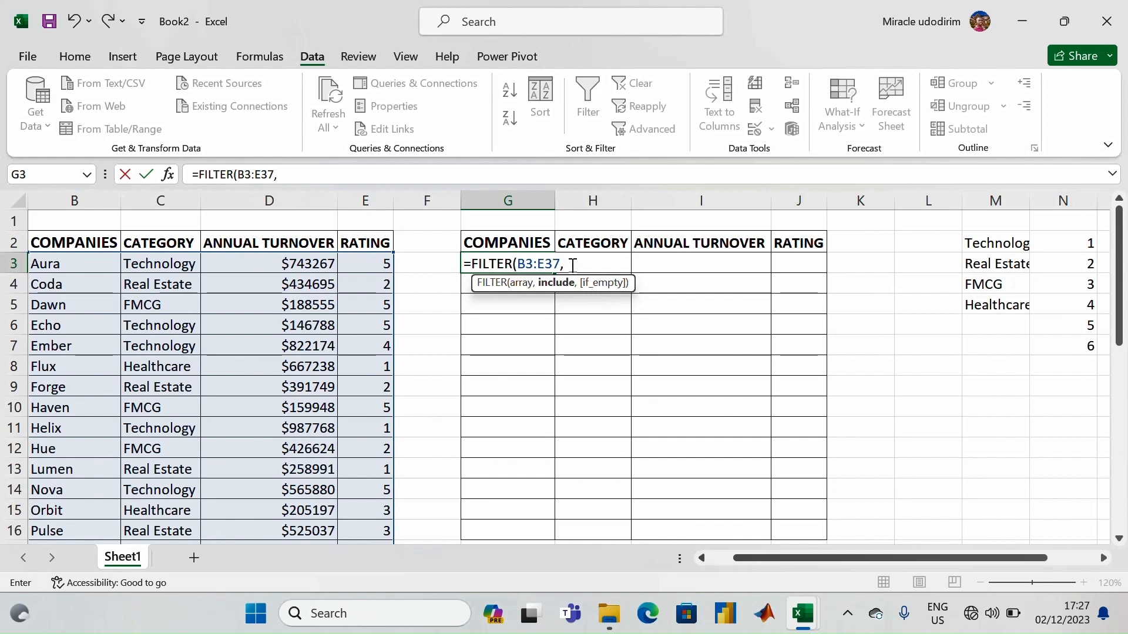
Step: Complete the G3 formula with the condition C3:C37=K2 and "Not found" as the if-empty value, accepting the quotation mark correction
click(174, 263)
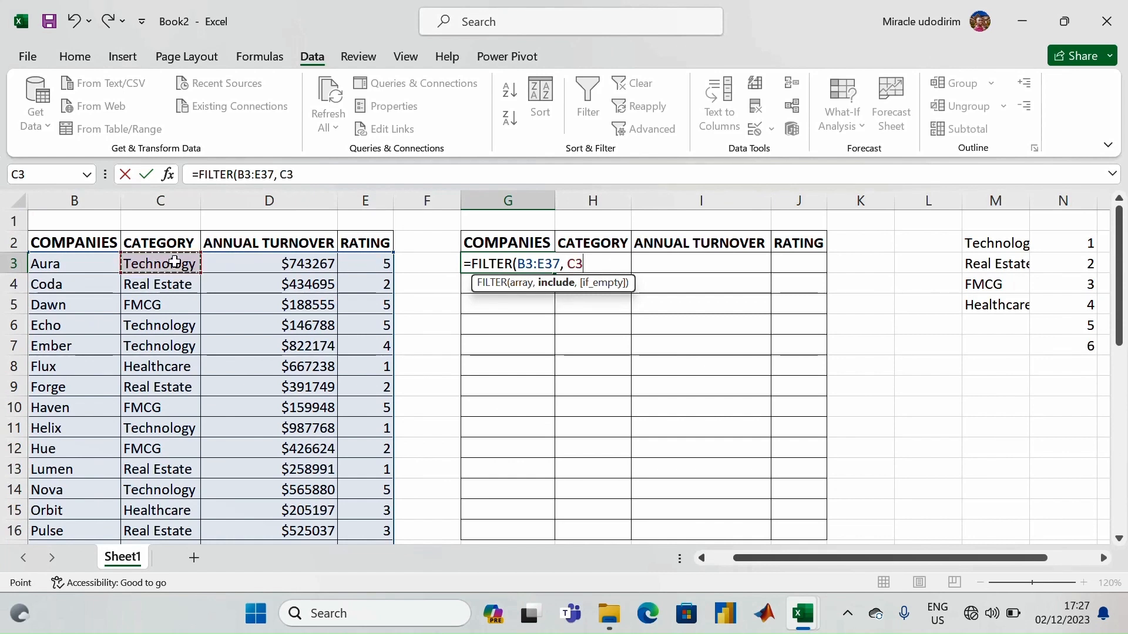
key(ctrl+shift+Down)
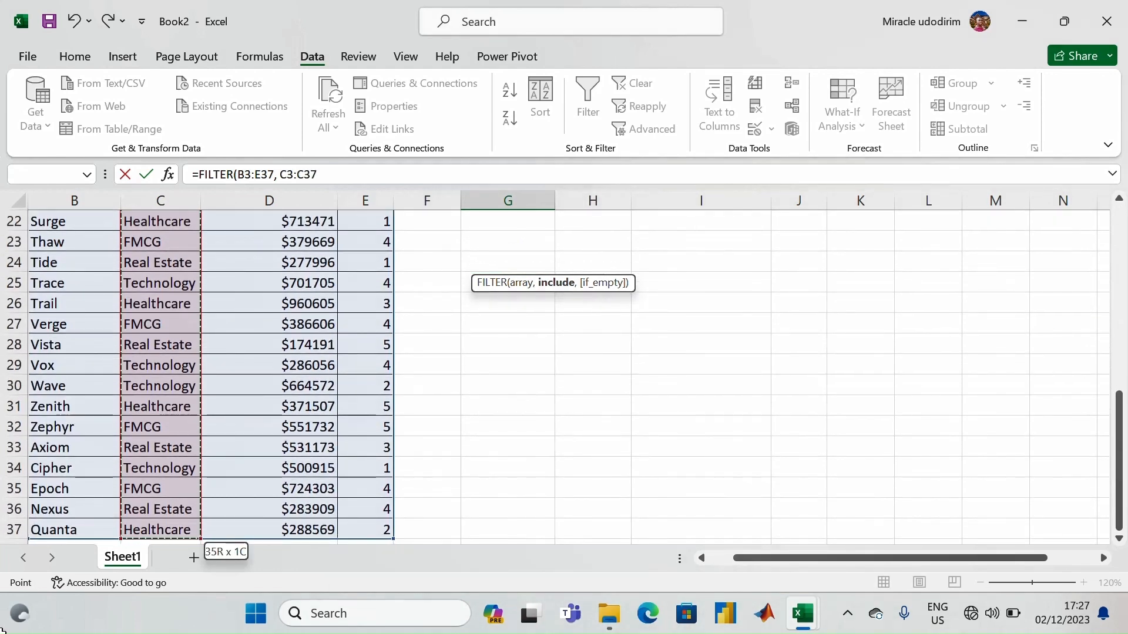
scroll(587, 274, up, 5)
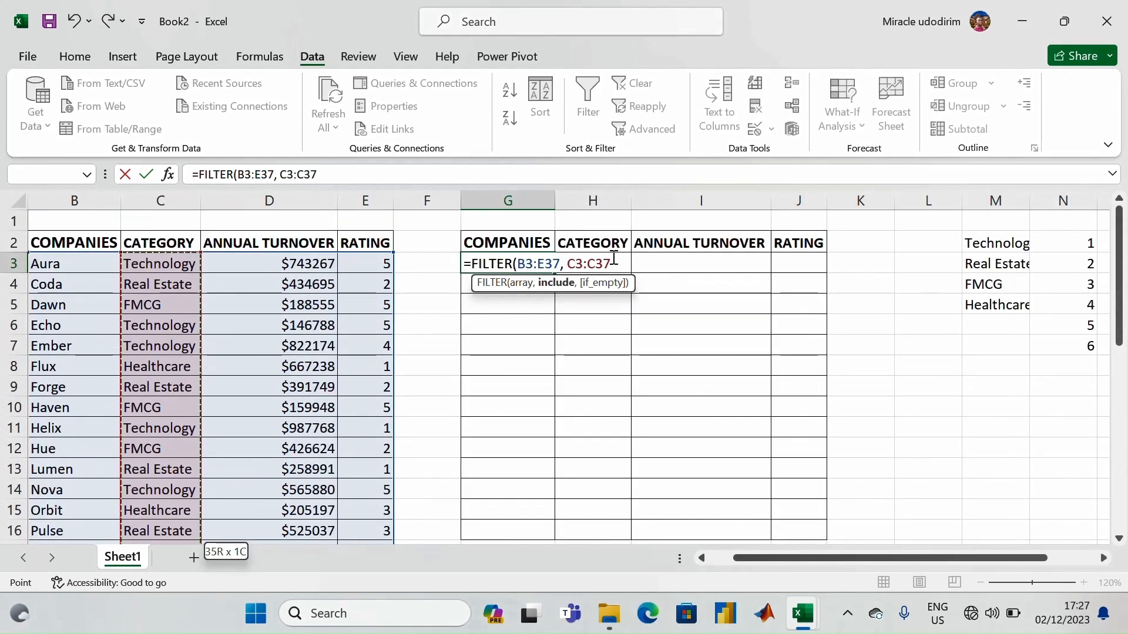
text(=)
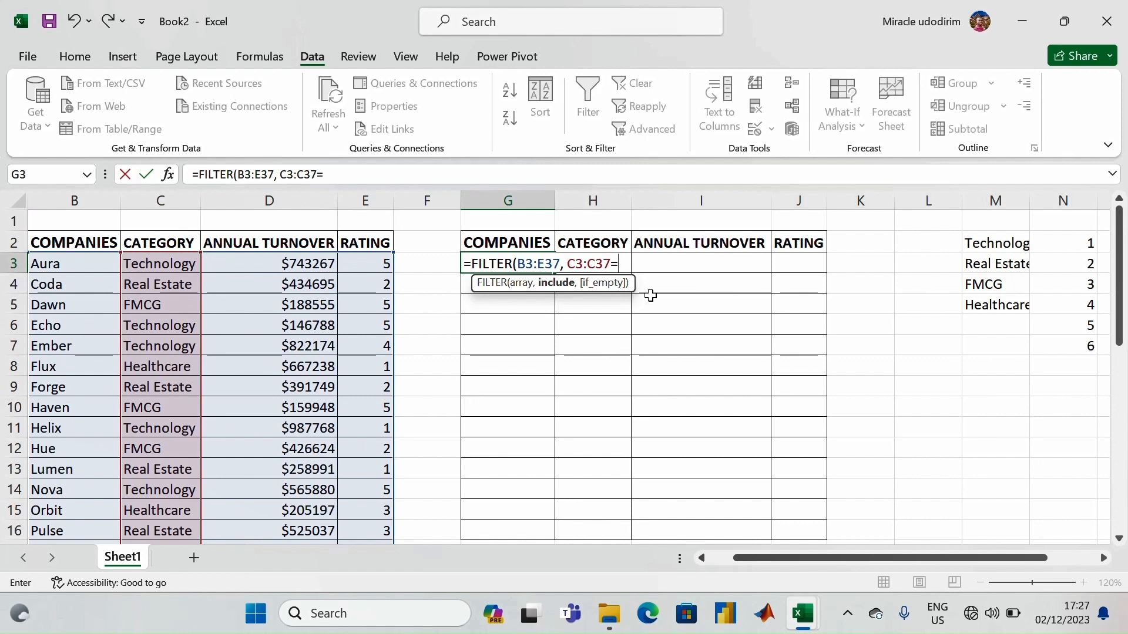
click(875, 241)
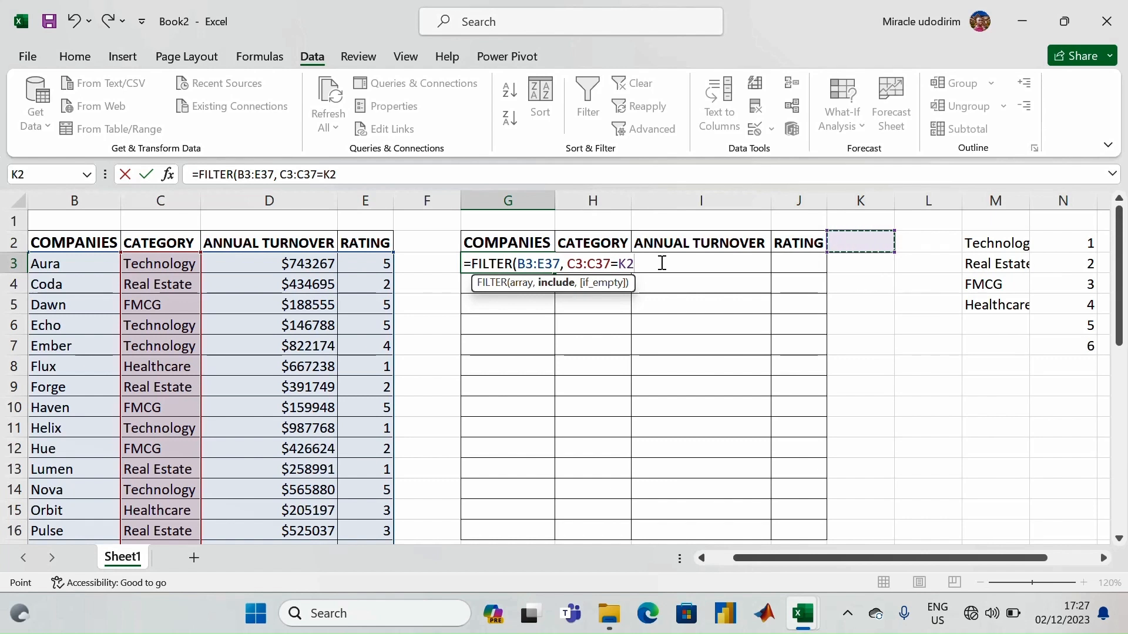
text(,)
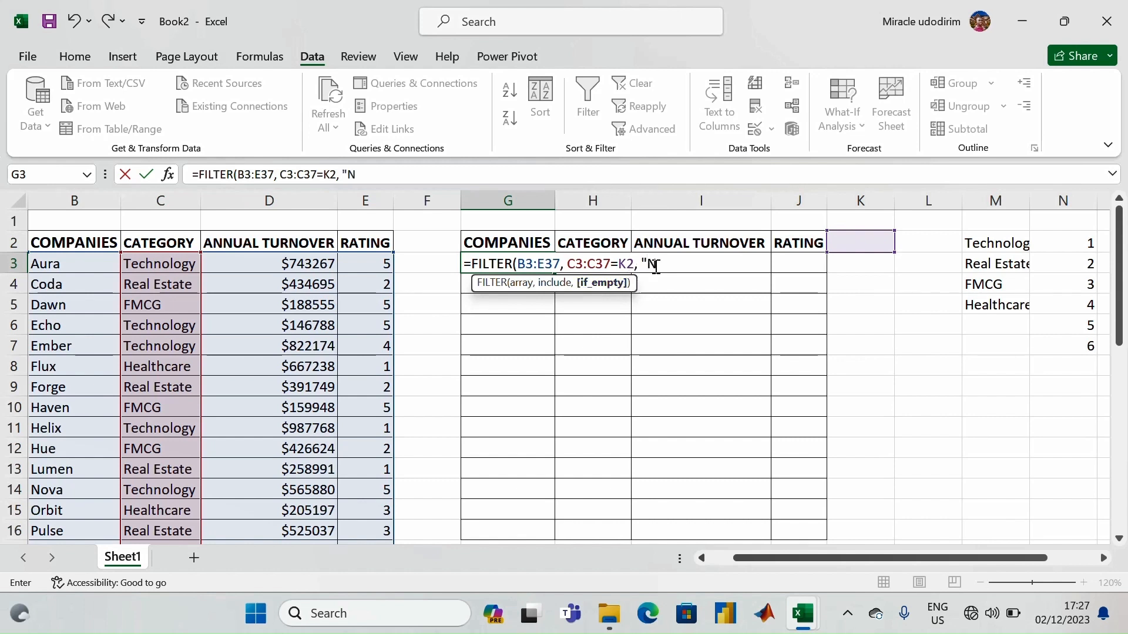
text("Not found)
key(Return)
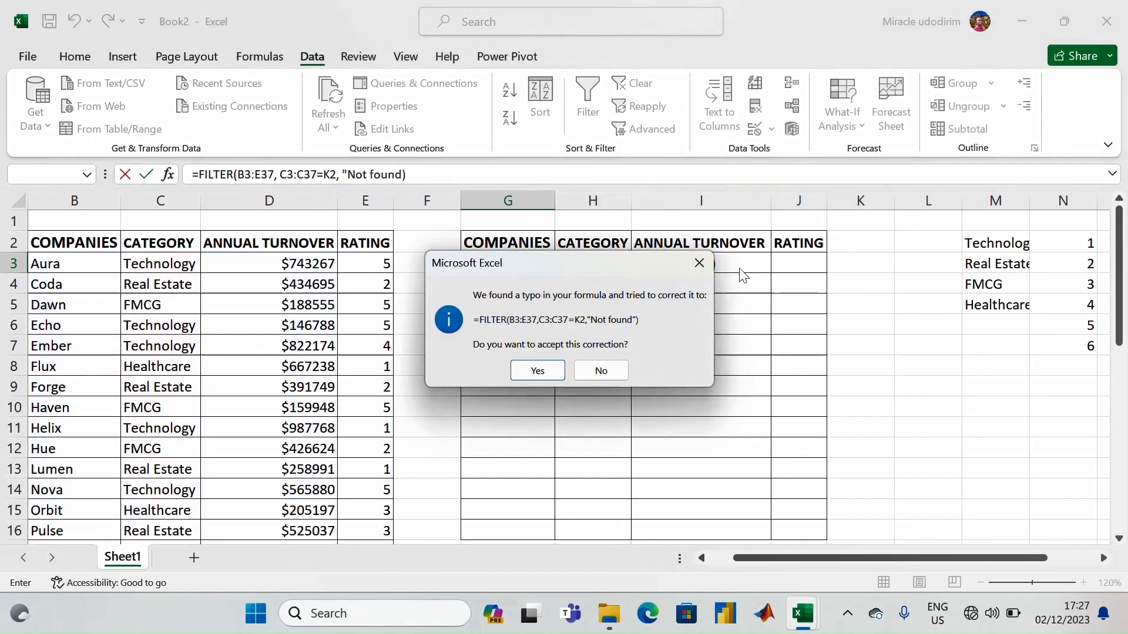
click(540, 369)
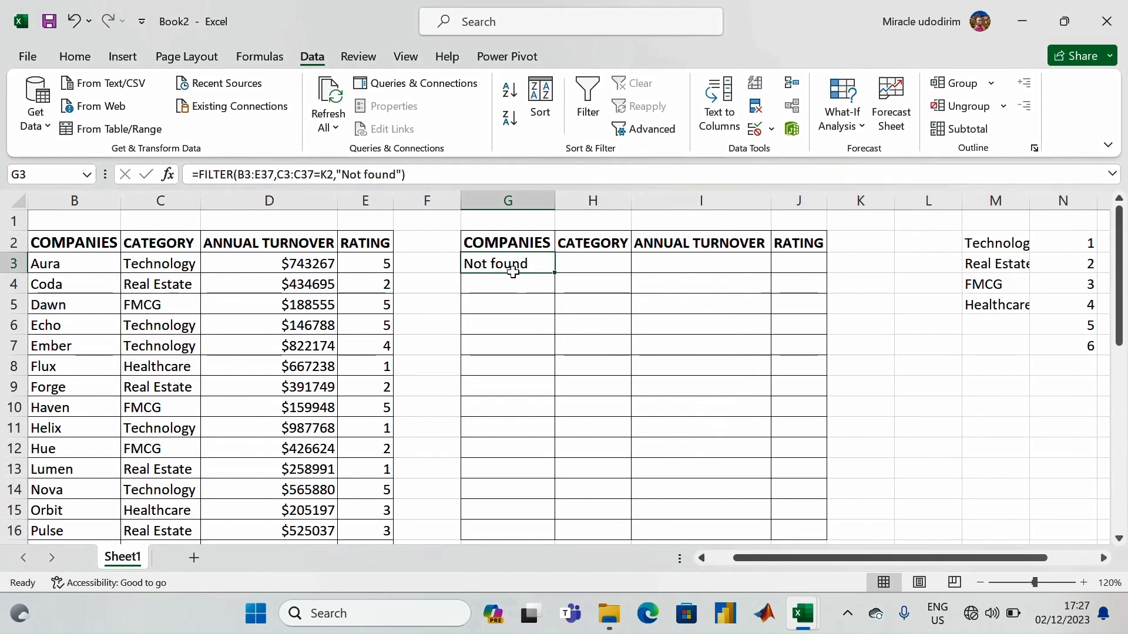
Step: Test the category dropdown in K2 by choosing Technology, Real Estate, FMCG and finally Healthcare
click(858, 245)
click(902, 245)
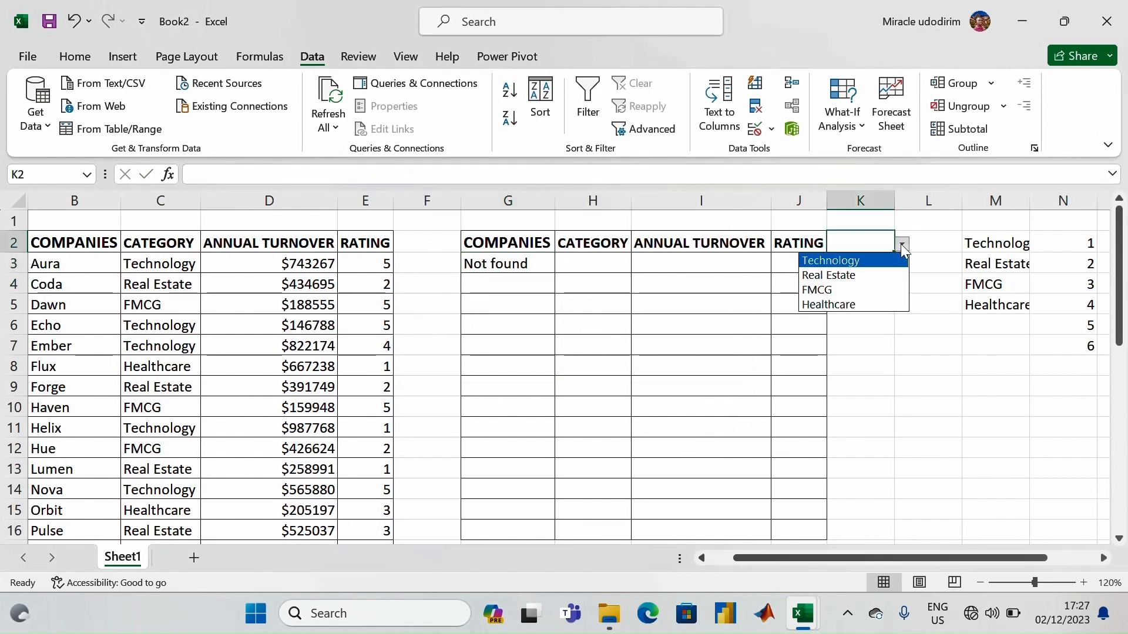
click(873, 260)
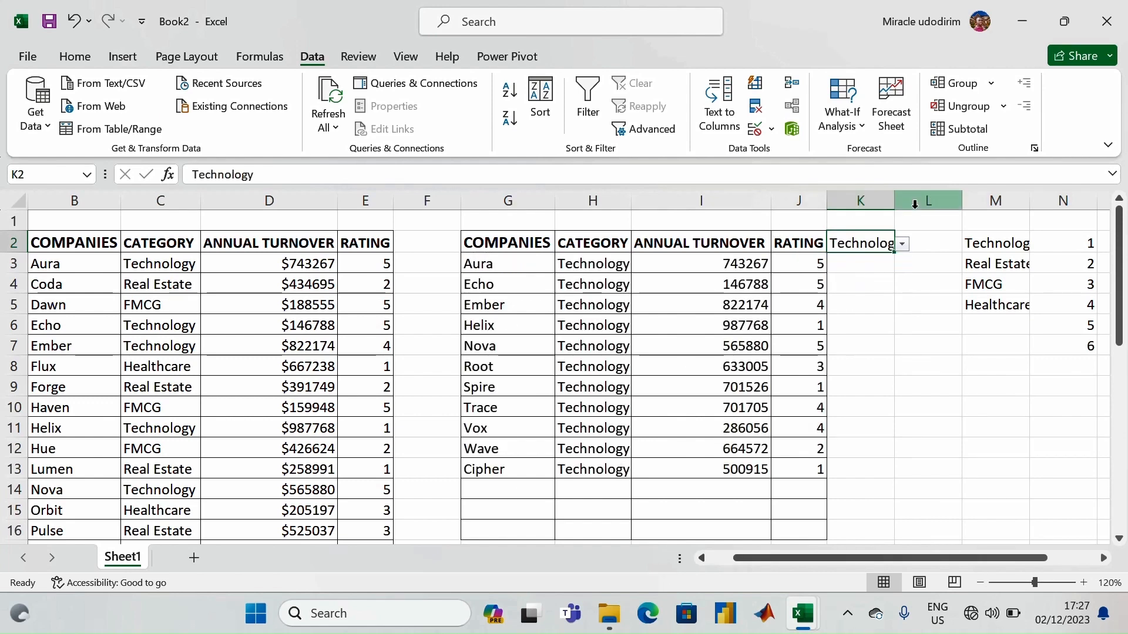
click(902, 245)
click(891, 283)
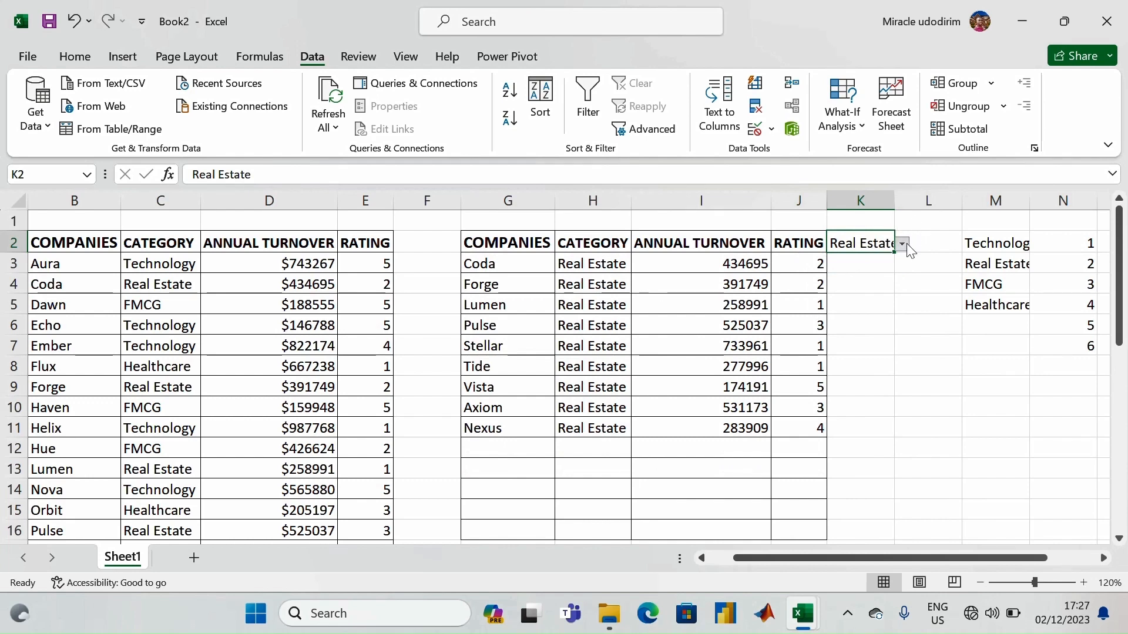
click(902, 244)
click(892, 291)
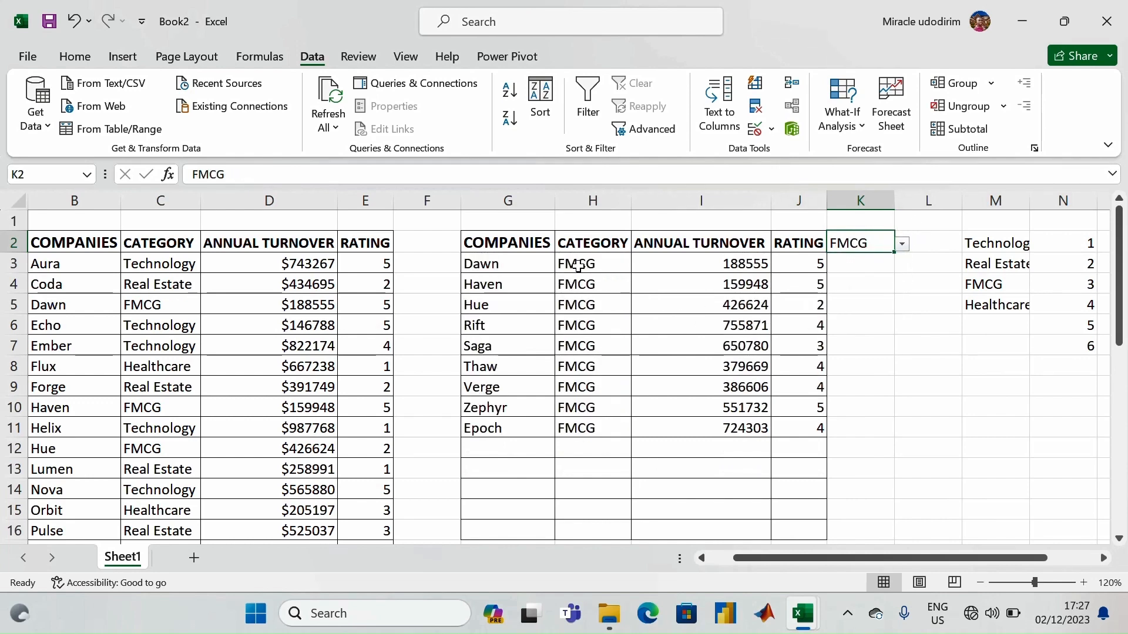
click(901, 243)
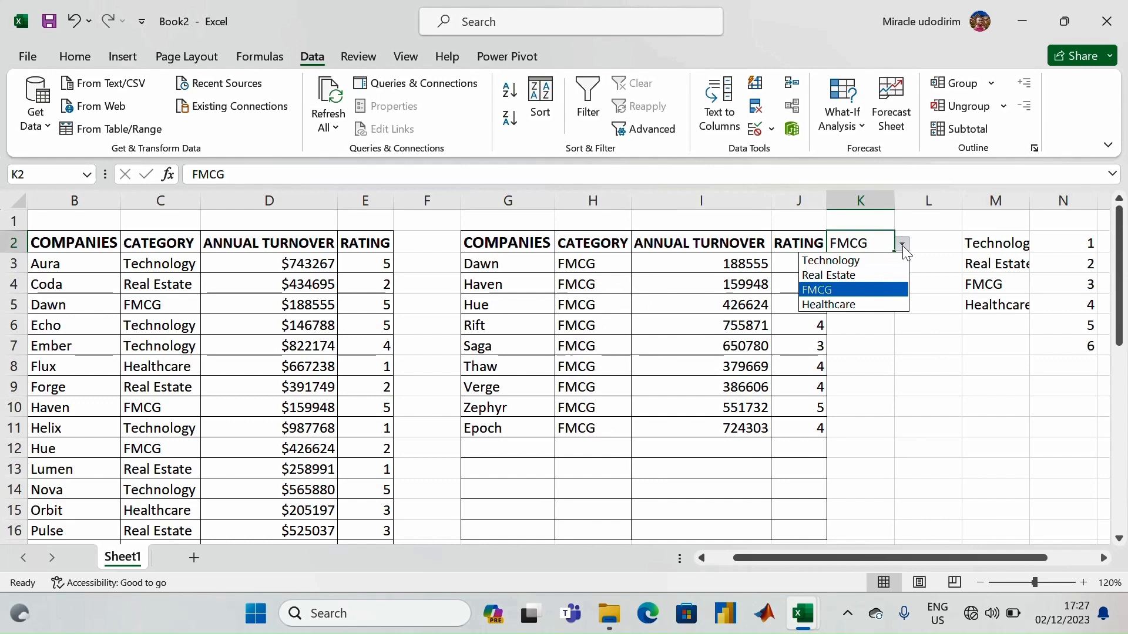
click(885, 301)
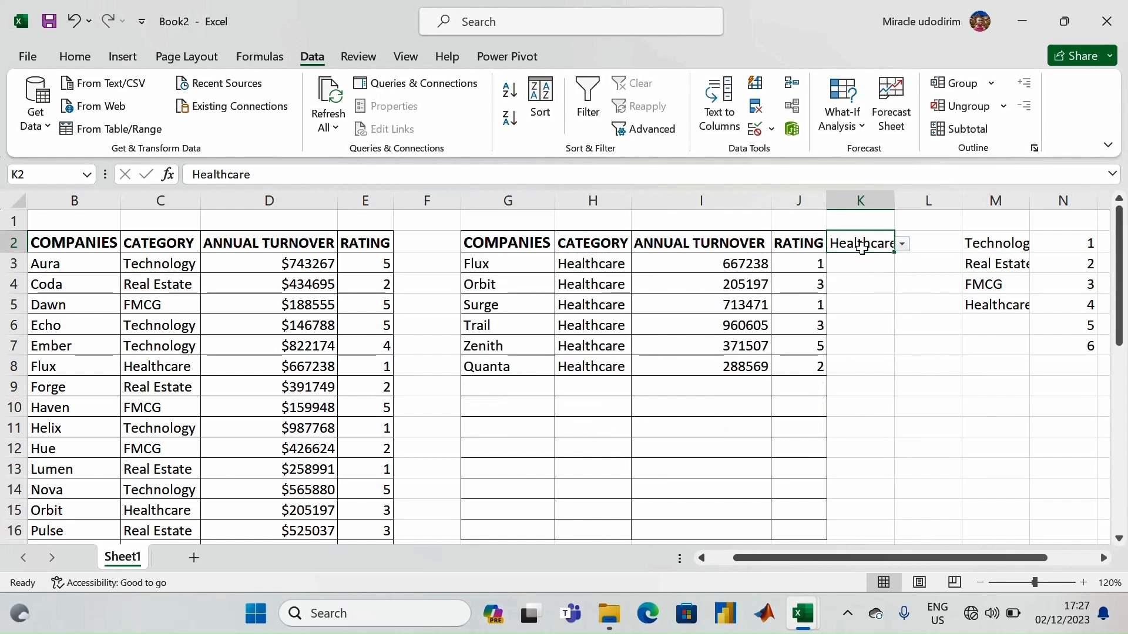
Step: Enclose the category condition C3:C37=K2 in parentheses within the FILTER formula in cell G3
click(532, 268)
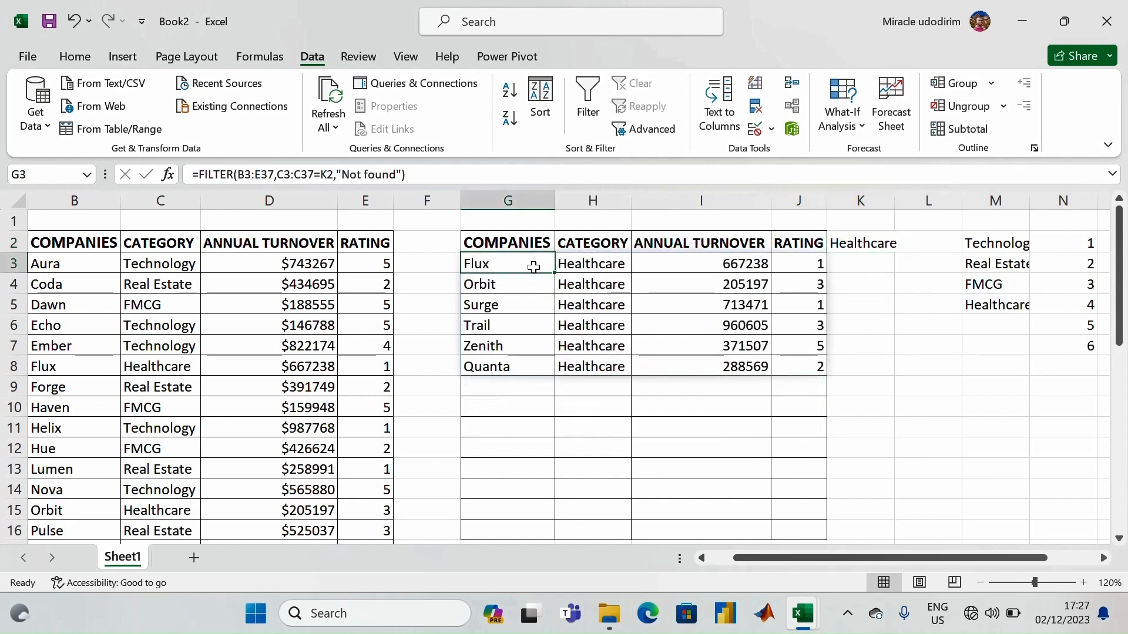
double_click(535, 265)
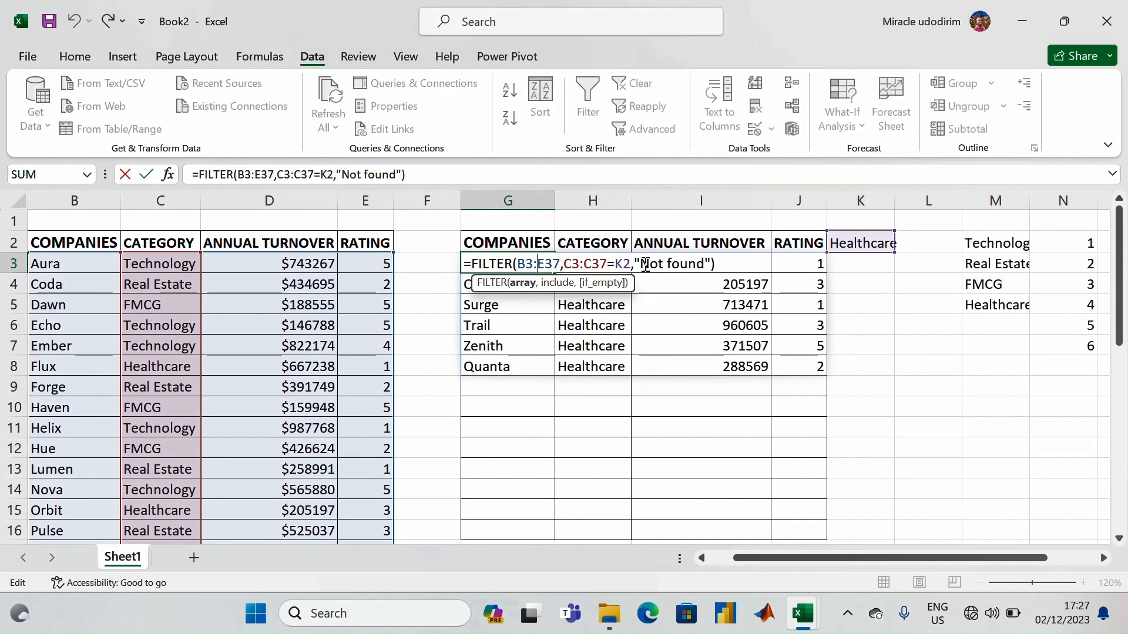
click(636, 264)
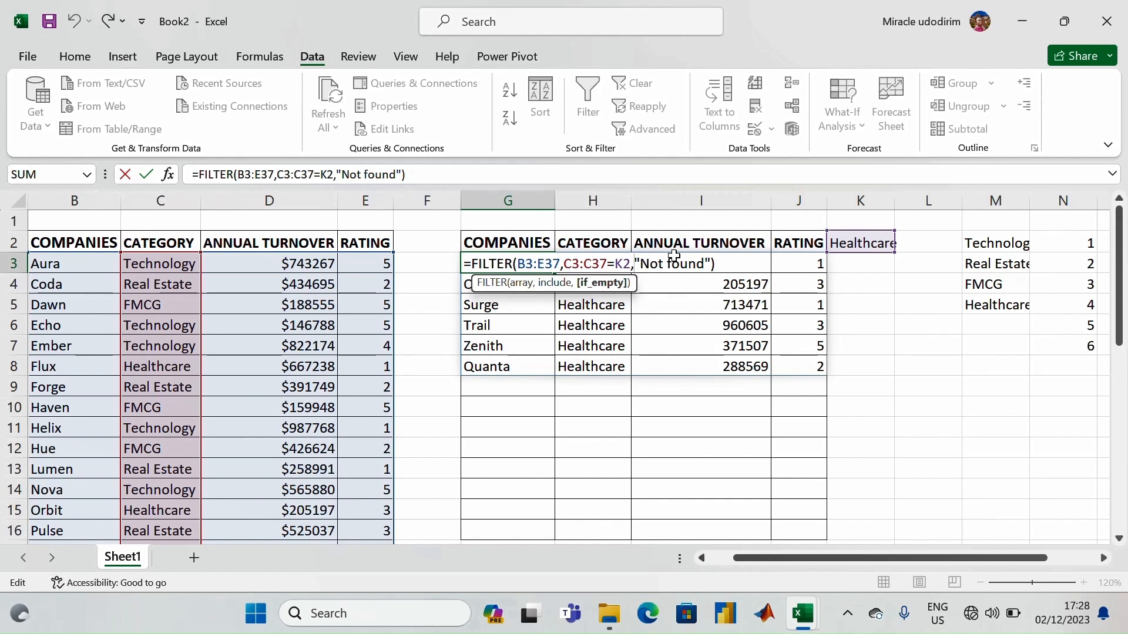
click(570, 262)
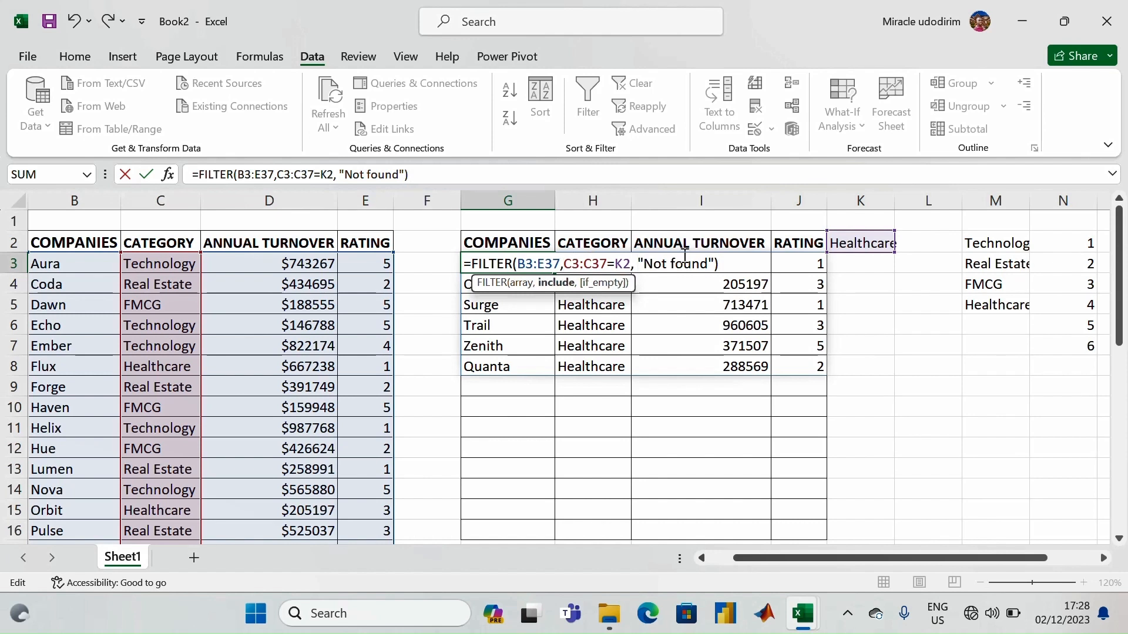
text(()
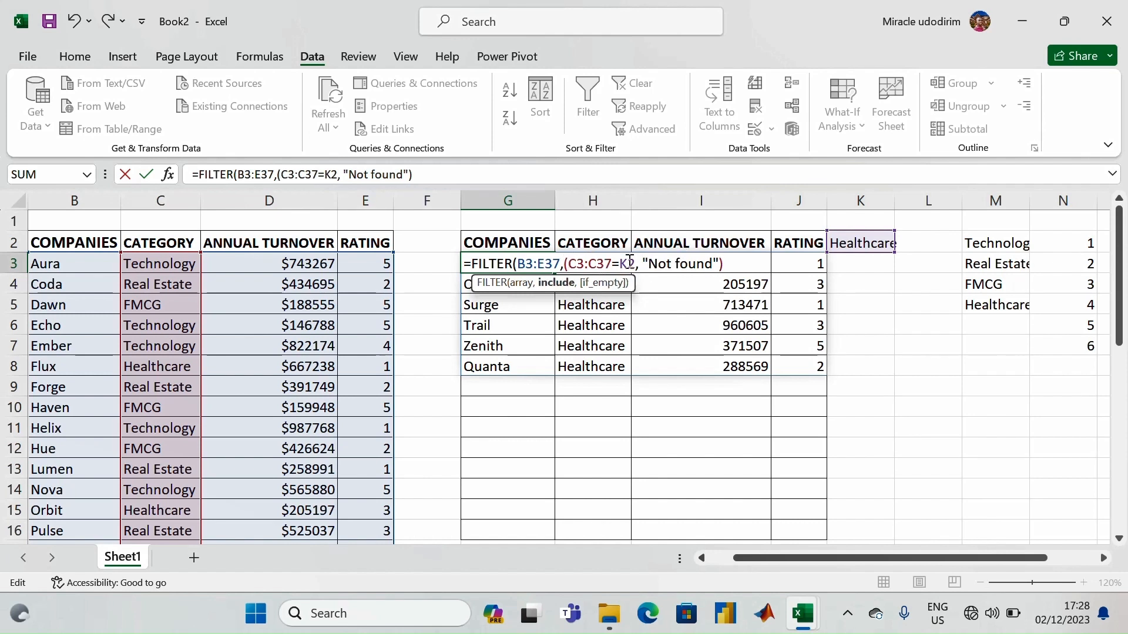
text())
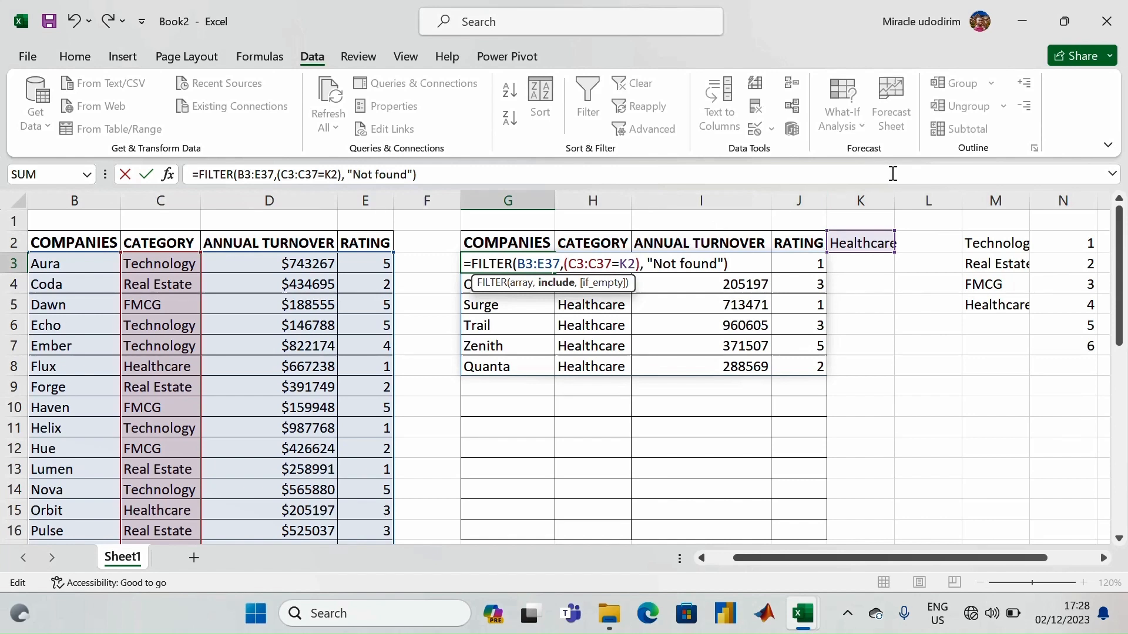
Step: Multiply the category condition by a rating condition (E3:E37 = L2) in the G3 FILTER formula and commit it
text(*)
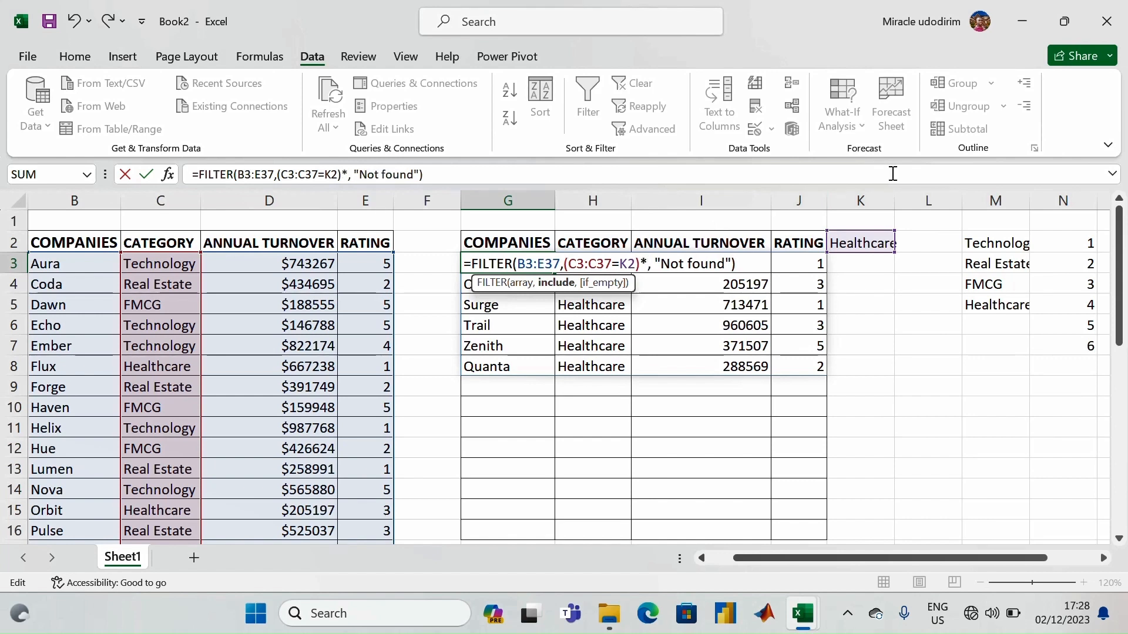
text(()
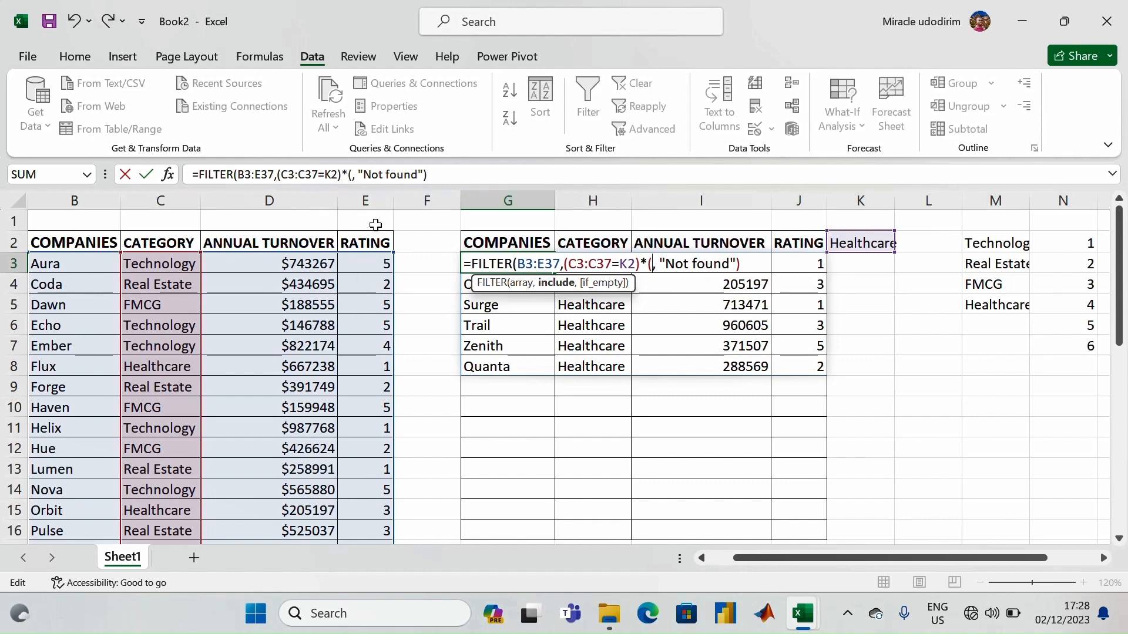
click(381, 264)
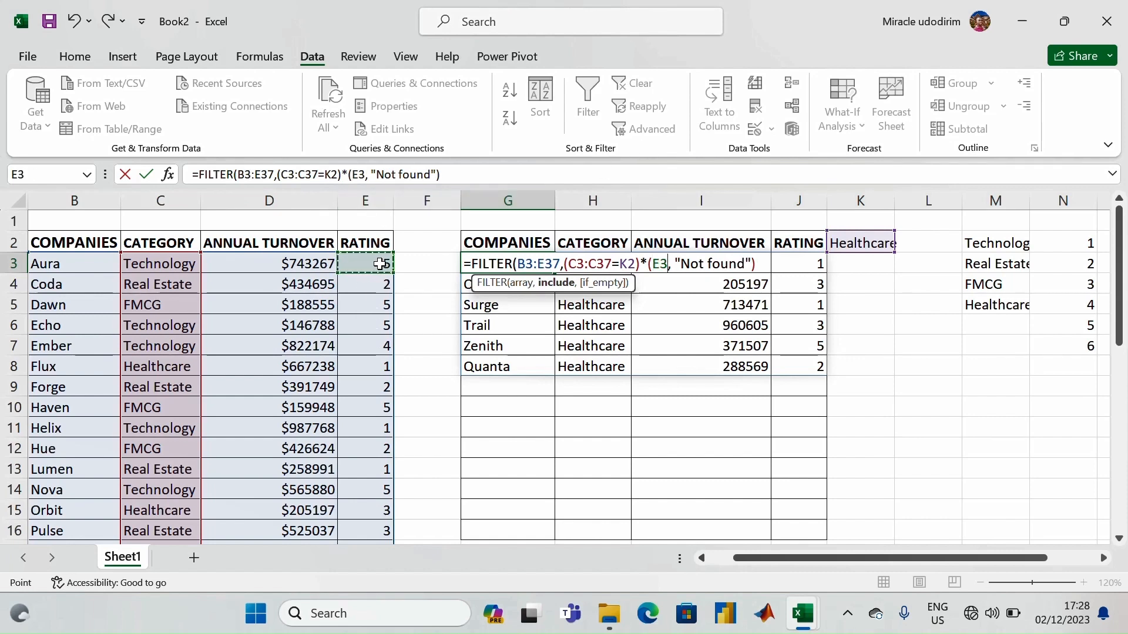
key(ctrl+shift+Down)
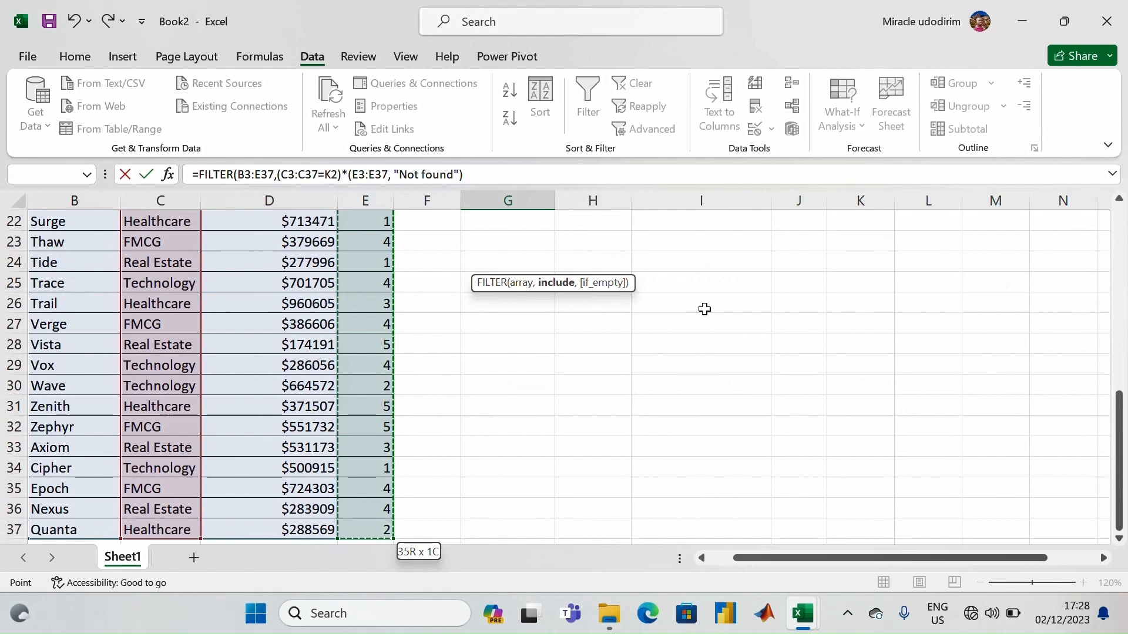
scroll(725, 266, up, 5)
scroll(725, 265, up, 2)
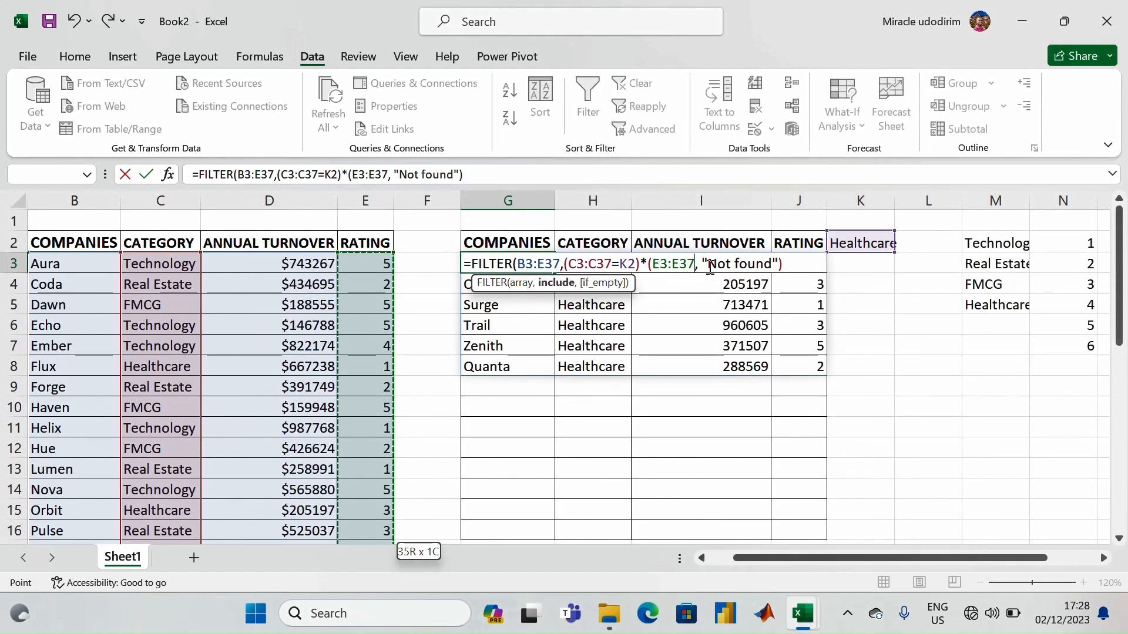
text(=)
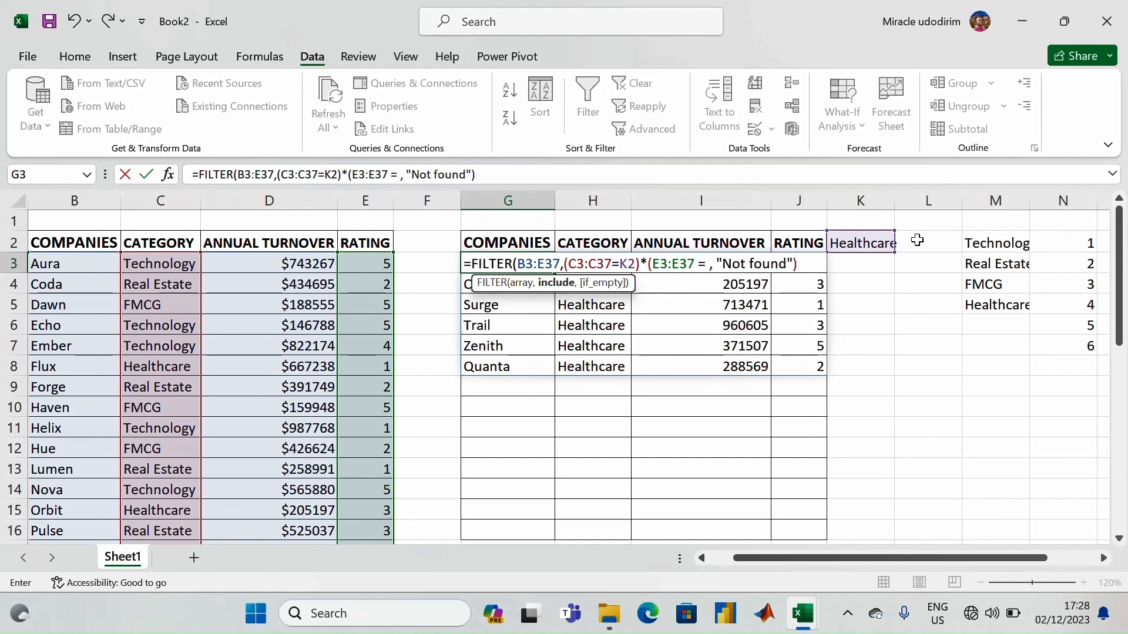
click(917, 240)
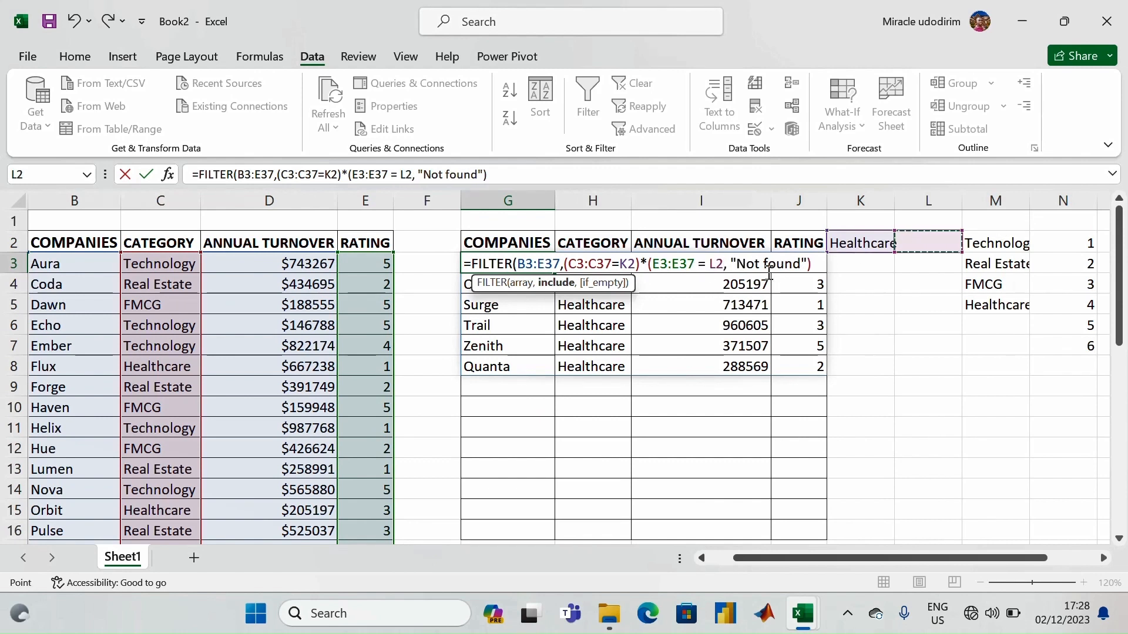
text())
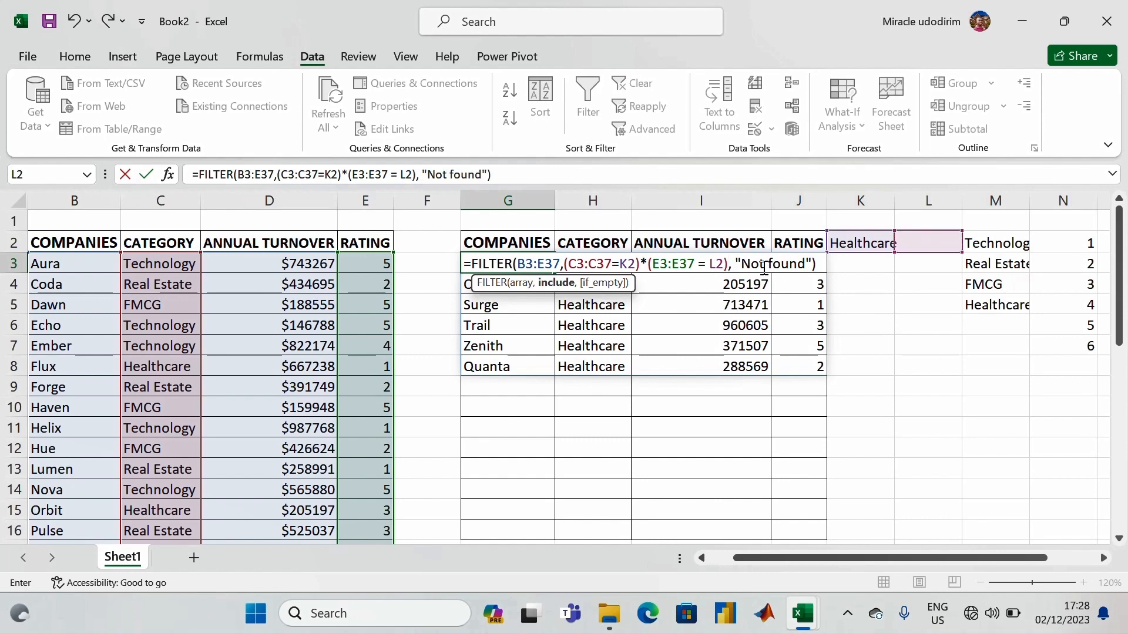
click(823, 260)
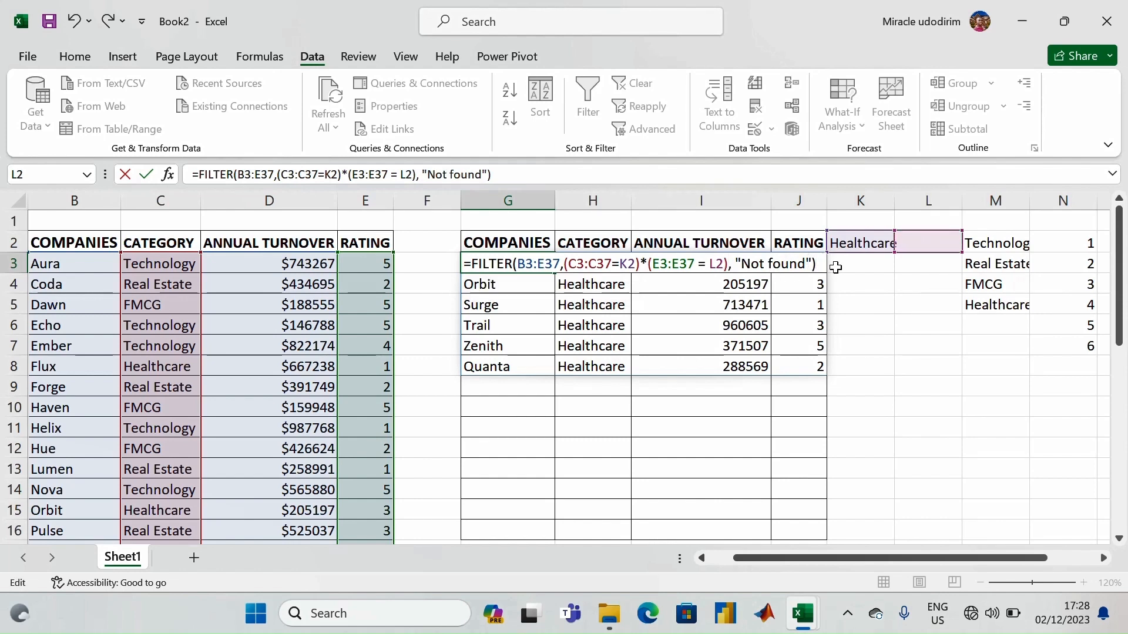
key(Return)
Step: Widen column K slightly so the category selected in K2 fits inside its cell
click(526, 265)
click(933, 240)
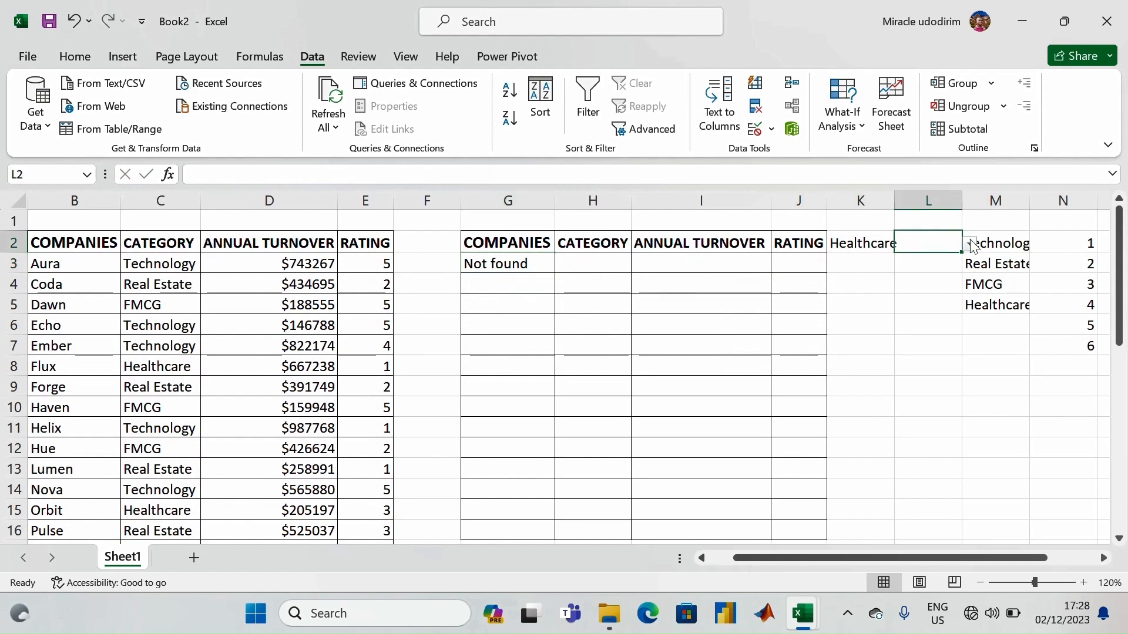
click(878, 240)
drag(891, 212, 905, 205)
Step: Test the rating dropdown in L2 by choosing 1, 2 and finally 3
click(960, 242)
click(978, 246)
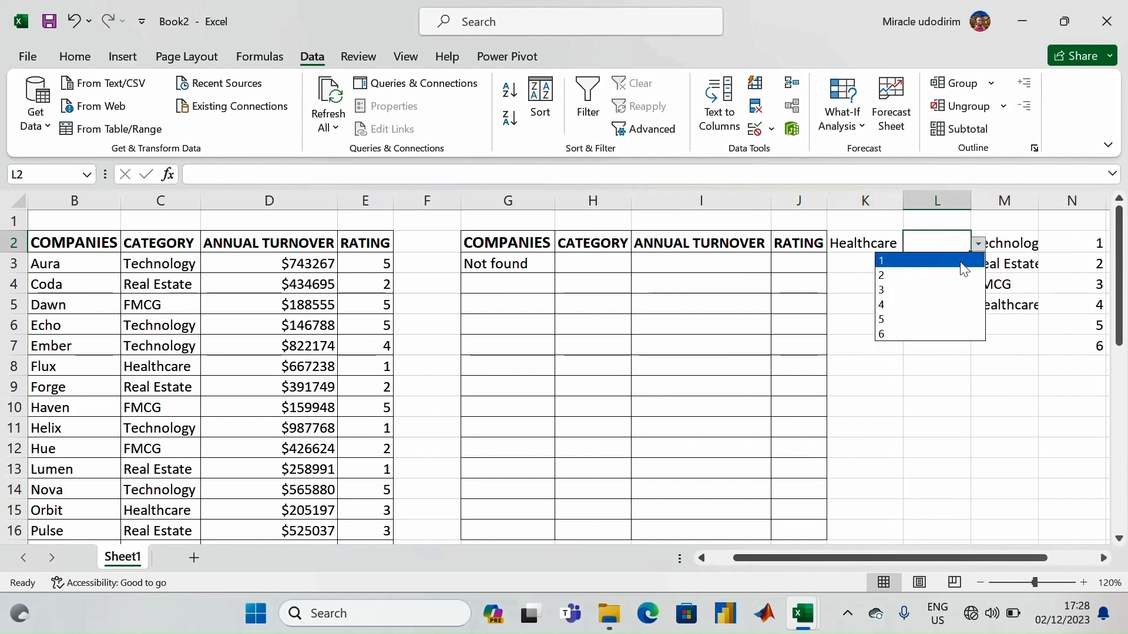
click(959, 262)
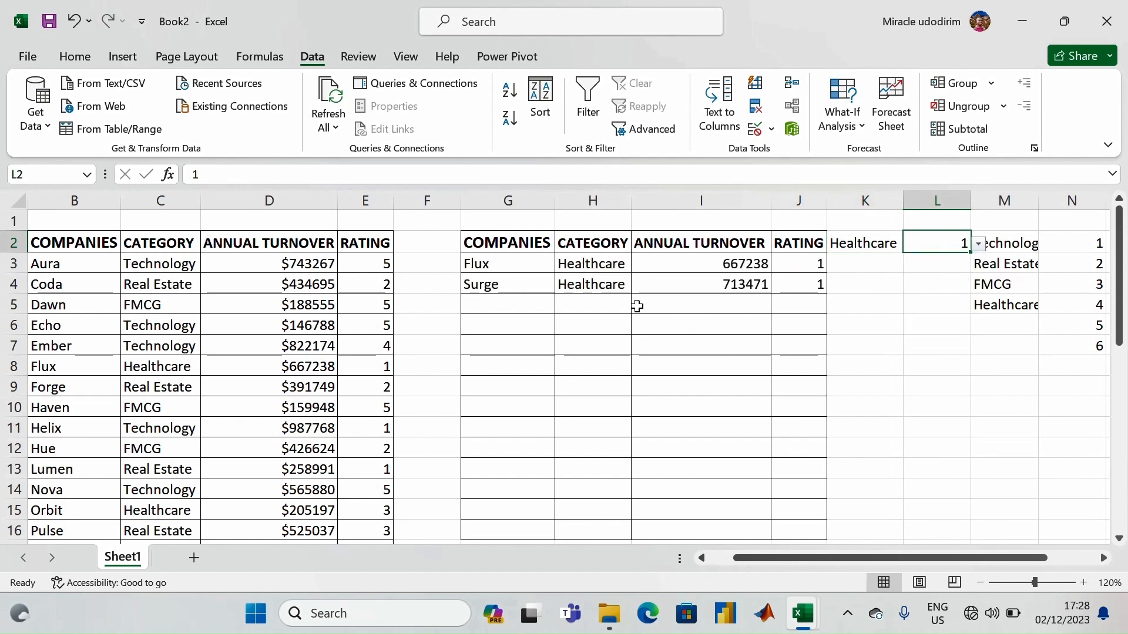
click(979, 244)
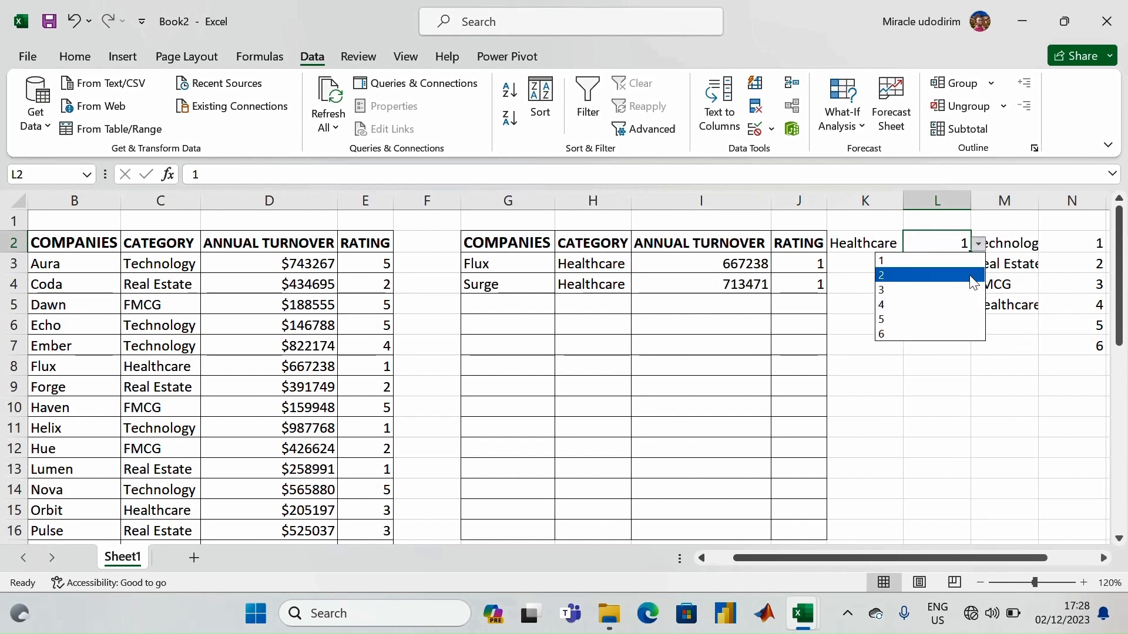
click(973, 283)
click(979, 244)
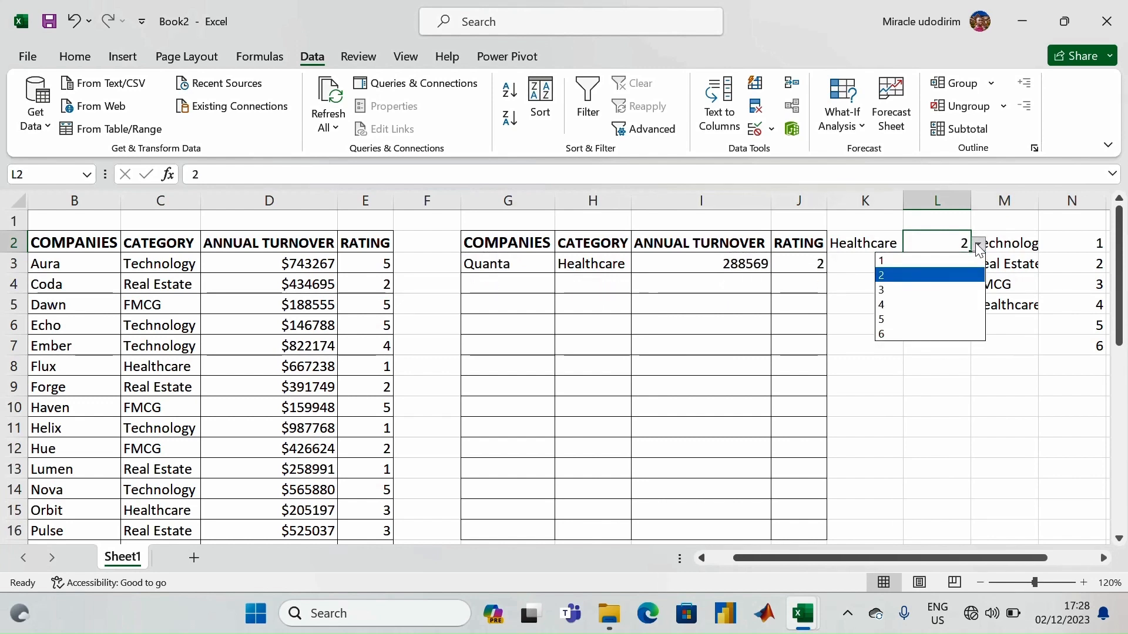
click(956, 290)
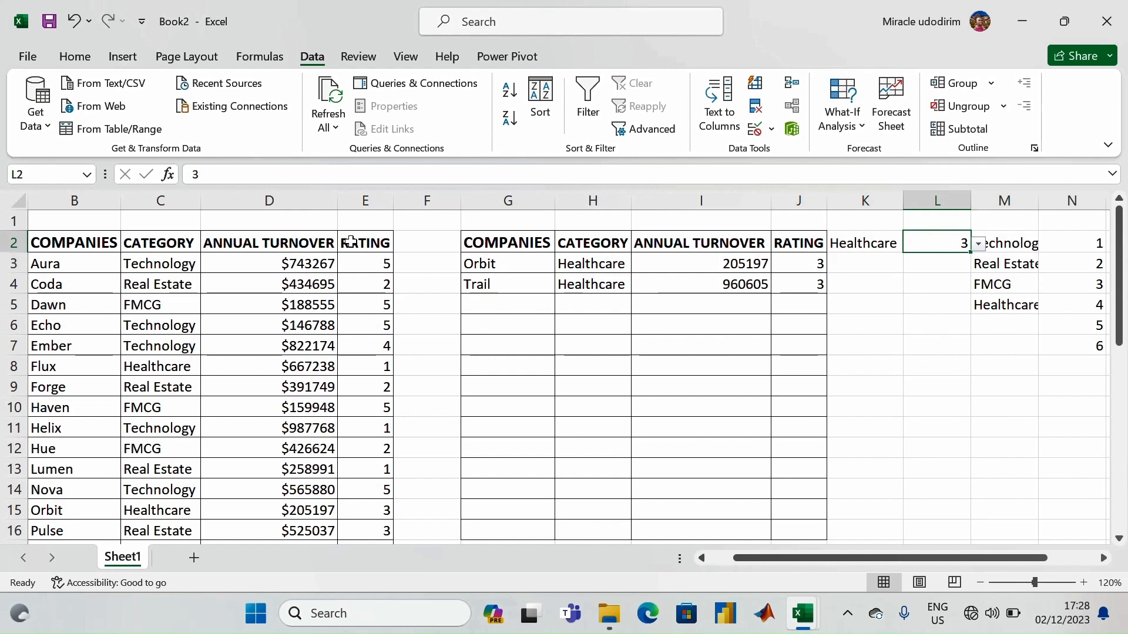
Step: Choose FMCG as the category in K2 and 5 as the rating in L2
click(884, 241)
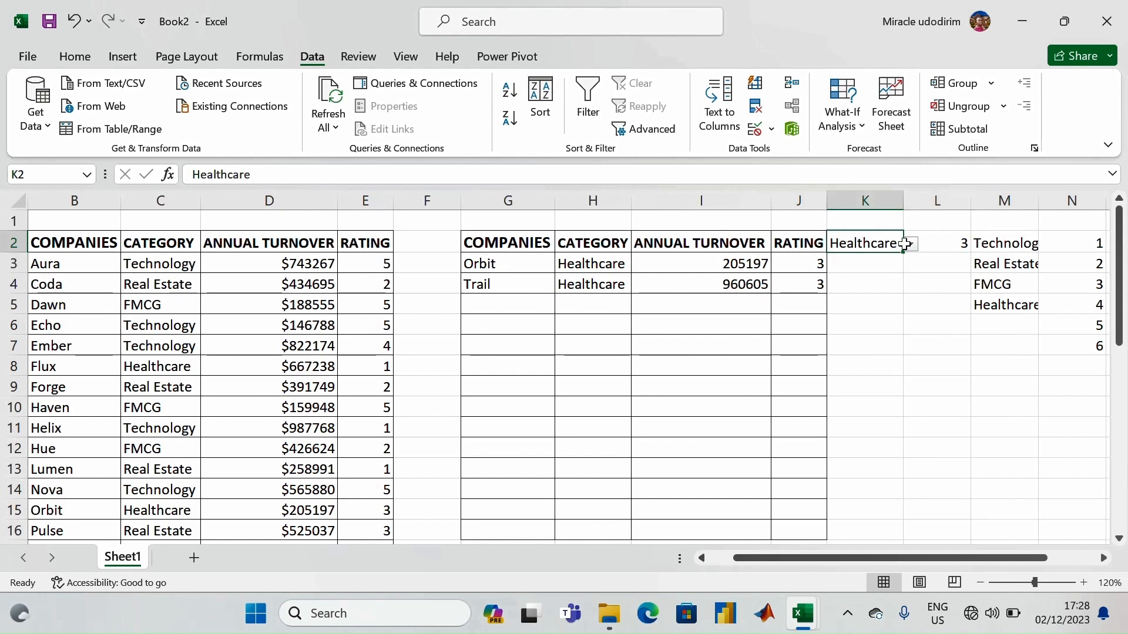
click(910, 244)
click(902, 287)
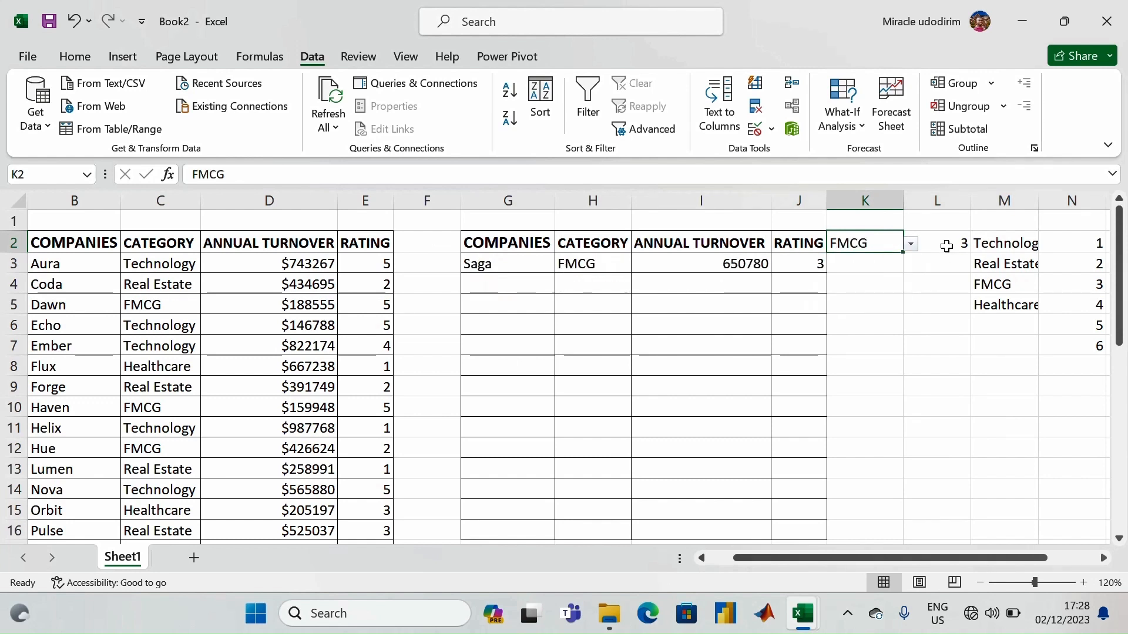
click(947, 246)
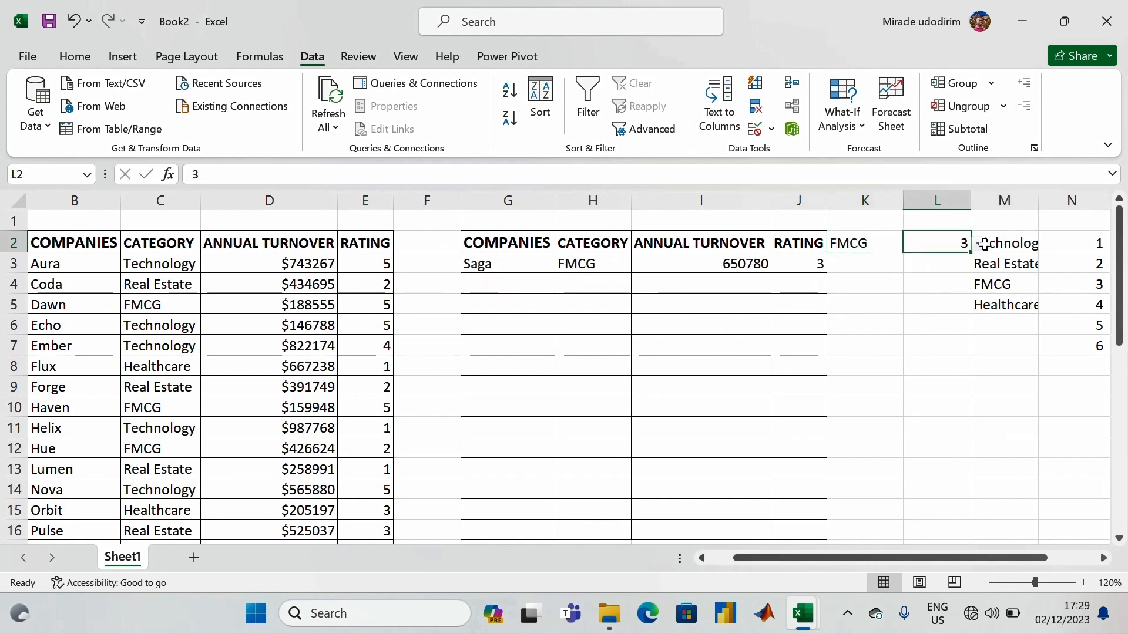
click(980, 244)
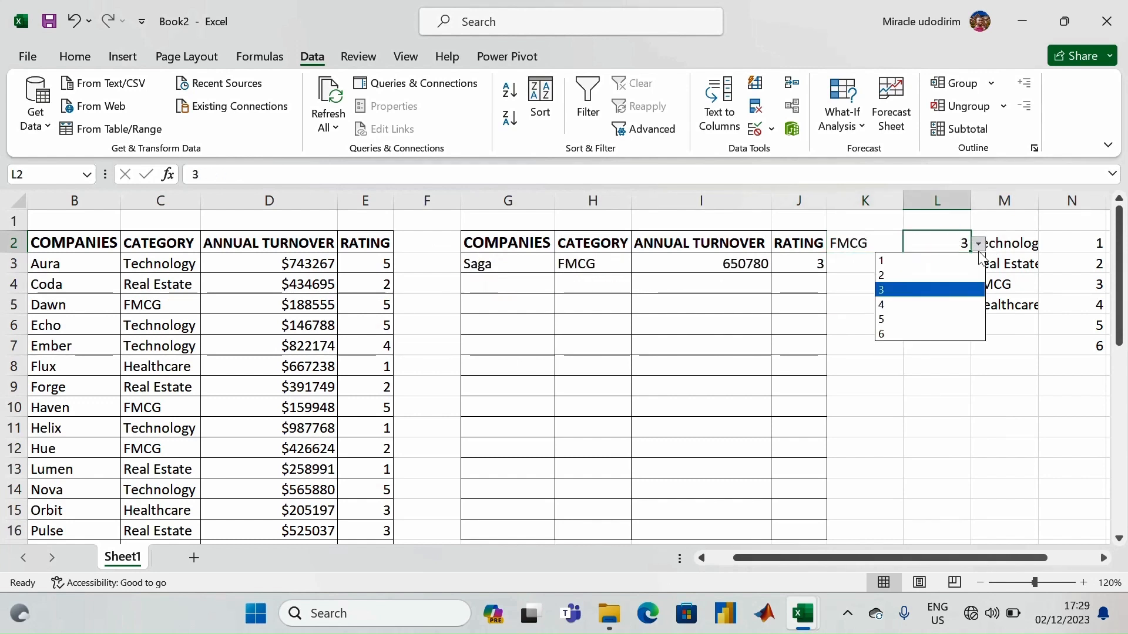
click(966, 320)
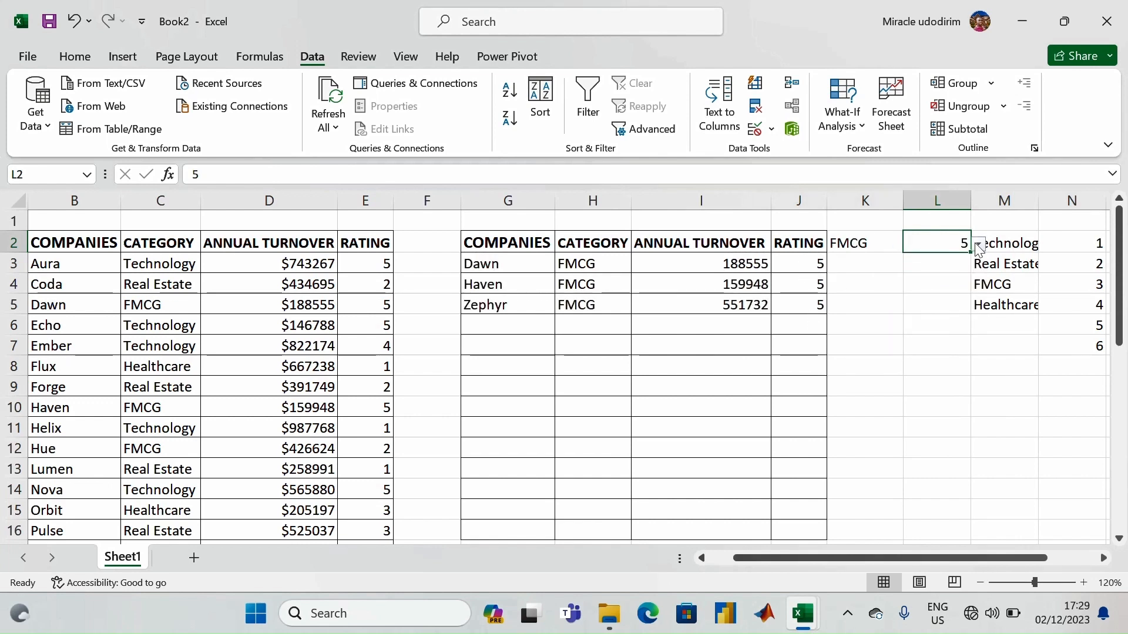
click(945, 286)
click(875, 265)
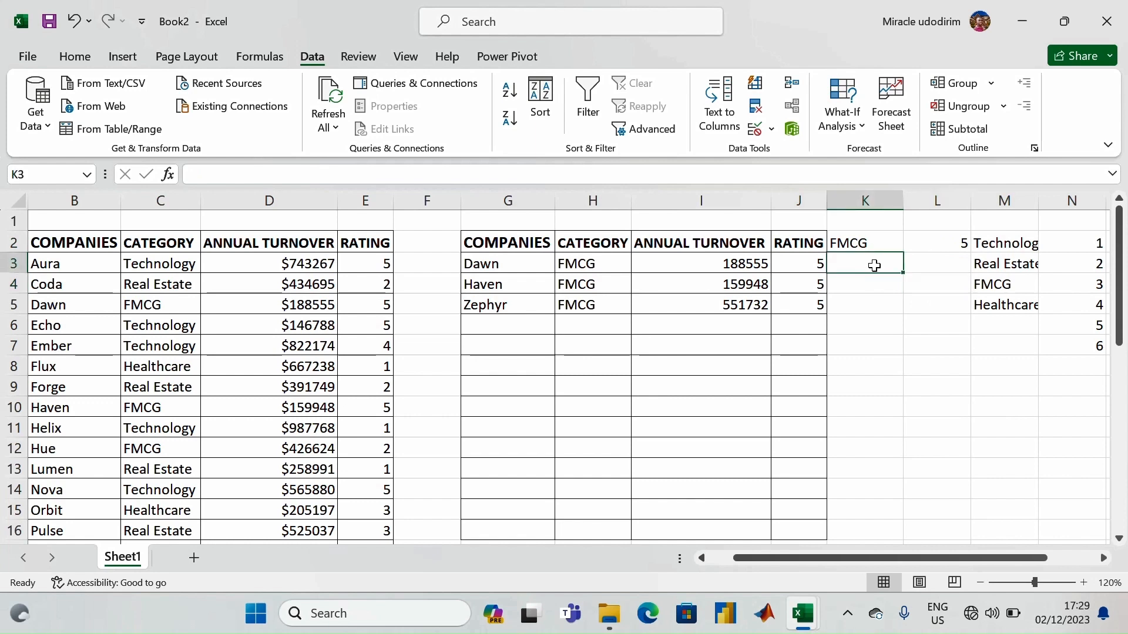
click(876, 284)
click(884, 305)
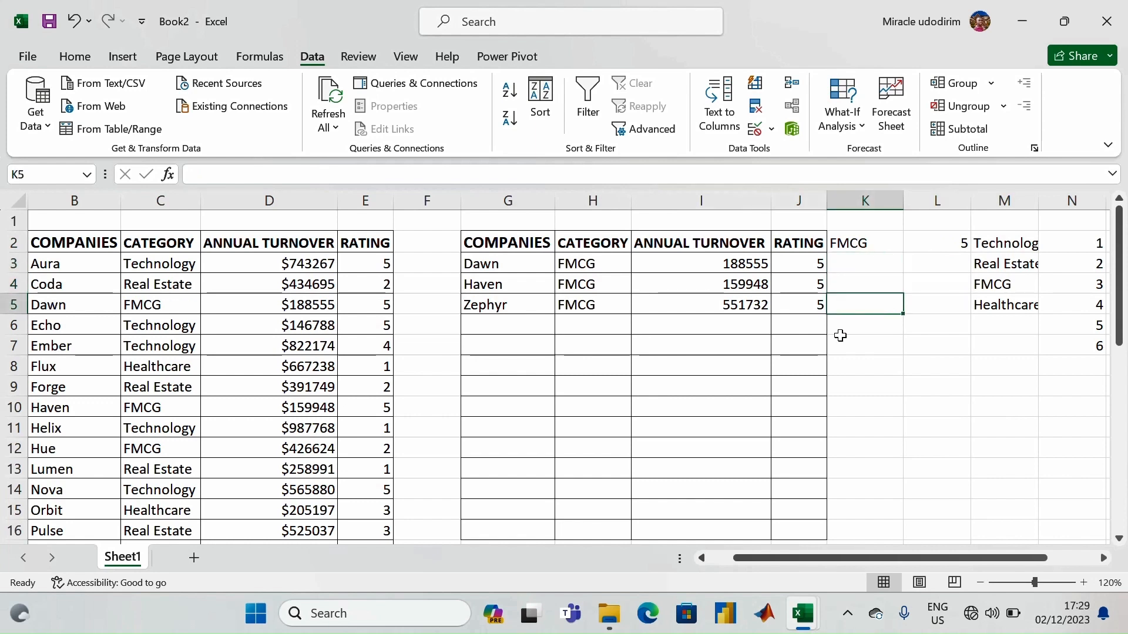